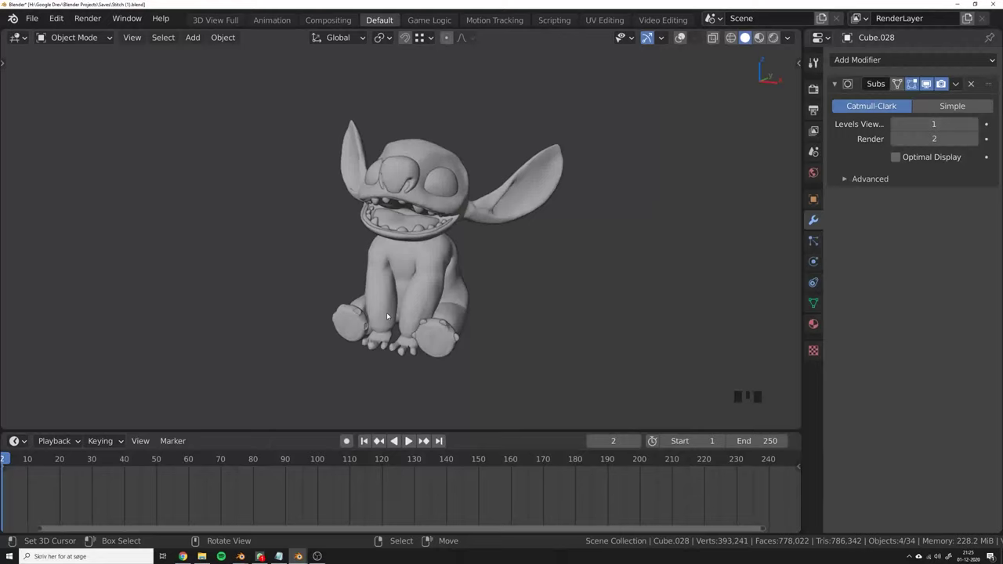
Turn on the viewport overlays and examine the toe objects and empty toe sockets on the character's two feet.
{"action": "left_click", "coordinate": [679, 37]}
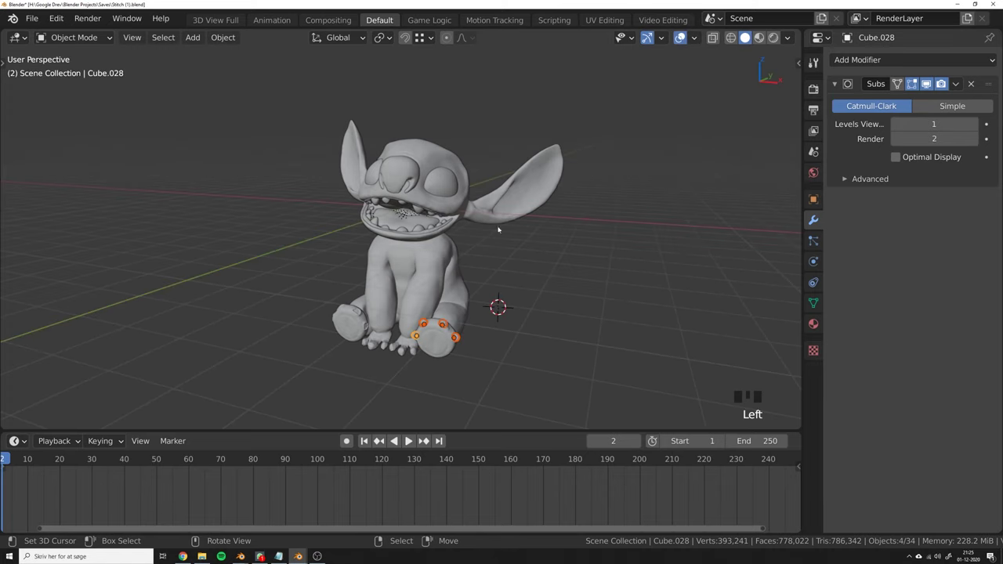
{"action": "scroll", "coordinate": [502, 313], "scroll_direction": "up", "scroll_amount": 5}
{"action": "middle_click_drag", "start_coordinate": [494, 313], "coordinate": [486, 337]}
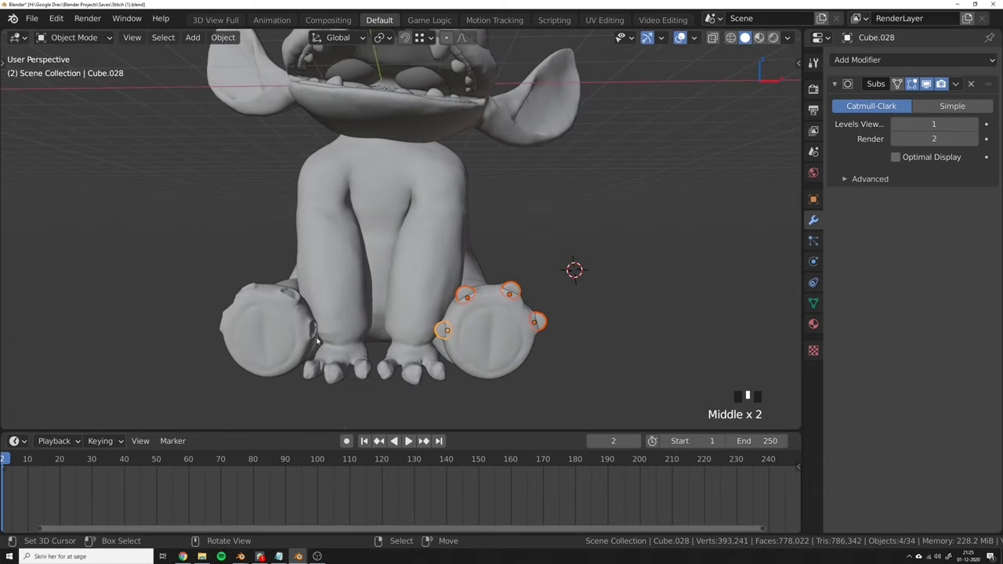
{"action": "middle_click_drag", "start_coordinate": [372, 251], "coordinate": [400, 293], "text": "shift"}
{"action": "scroll", "coordinate": [395, 290], "scroll_direction": "down", "scroll_amount": 4}
{"action": "middle_click_drag", "start_coordinate": [404, 141], "coordinate": [382, 175]}
{"action": "scroll", "coordinate": [395, 333], "scroll_direction": "up", "scroll_amount": 3}
{"action": "middle_click_drag", "start_coordinate": [398, 336], "coordinate": [409, 317]}
{"action": "middle_click_drag", "start_coordinate": [416, 329], "coordinate": [403, 282]}
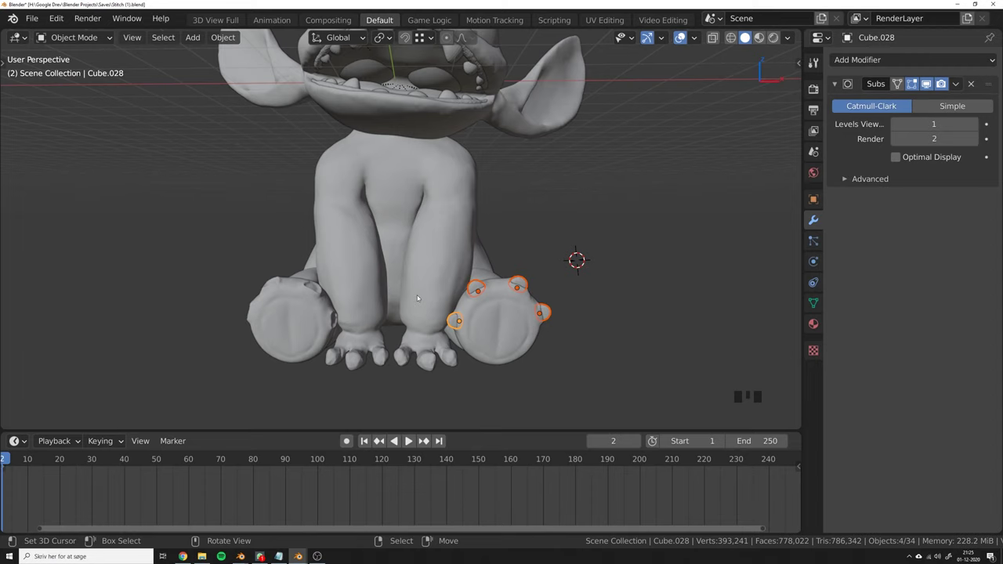
{"action": "middle_click_drag", "start_coordinate": [372, 315], "coordinate": [368, 311]}
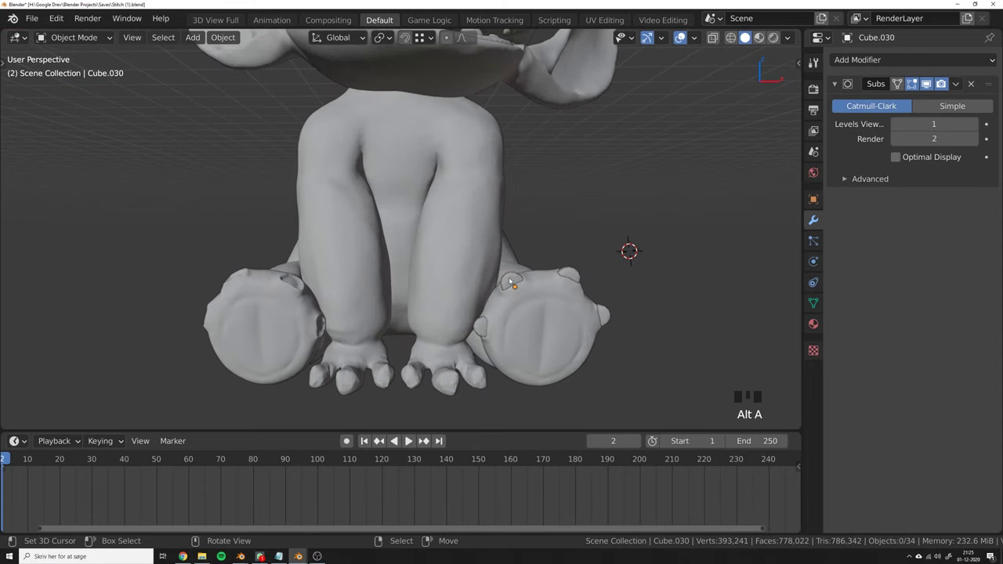
Check the transform values of the upper inner toe and try moving one vertex of its mesh in Edit Mode.
{"action": "key", "text": "n"}
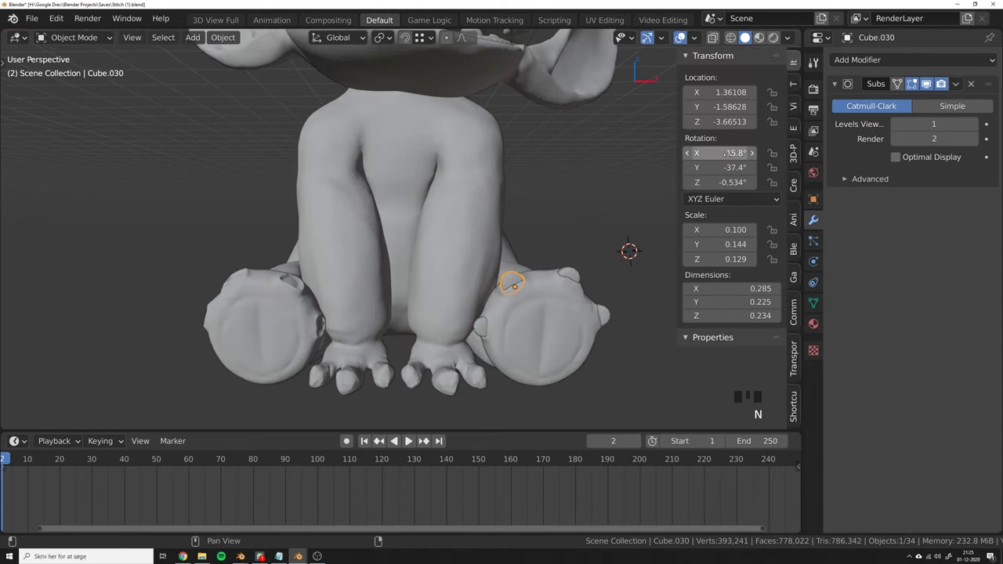
{"action": "key", "text": "n"}
{"action": "key", "text": "Tab"}
{"action": "key", "text": "g"}
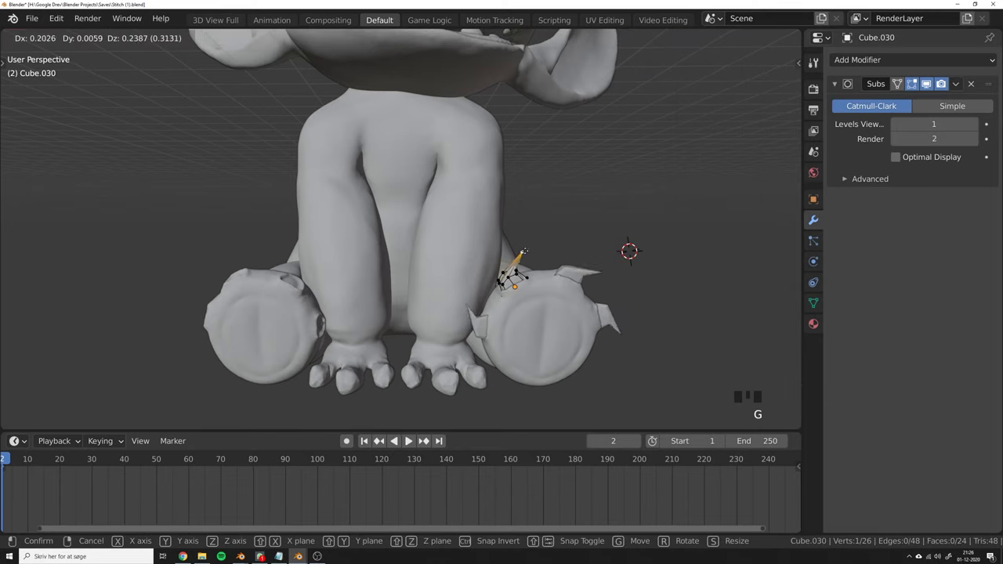
{"action": "left_click", "coordinate": [504, 277]}
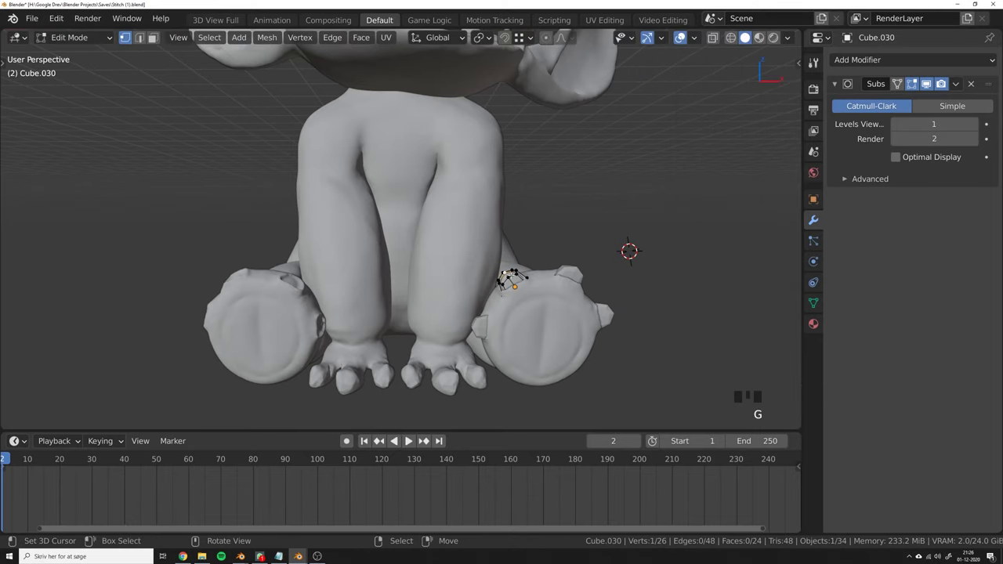
Snap the 3D cursor to the world origin and try mirroring the four toes by scaling them along X about it.
{"action": "key", "text": "shift+s"}
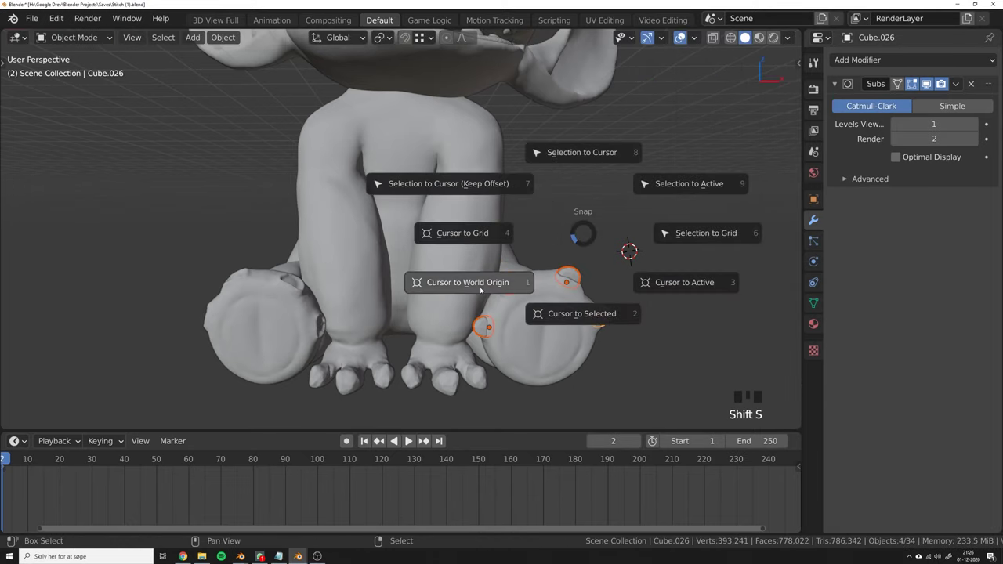
{"action": "left_click", "coordinate": [481, 289]}
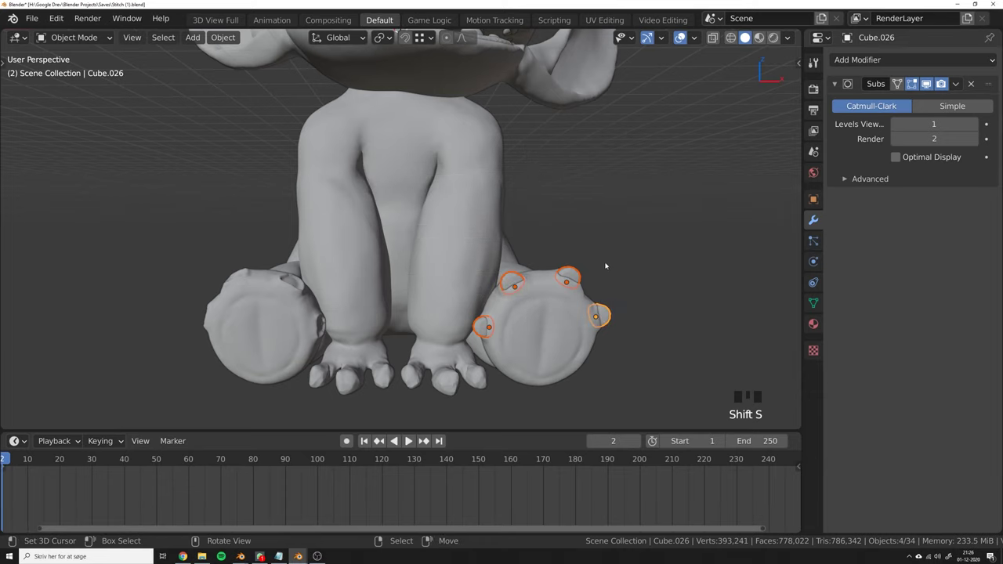
{"action": "key", "text": "period"}
{"action": "left_click", "coordinate": [677, 286]}
{"action": "key", "text": "s"}
{"action": "key", "text": "x"}
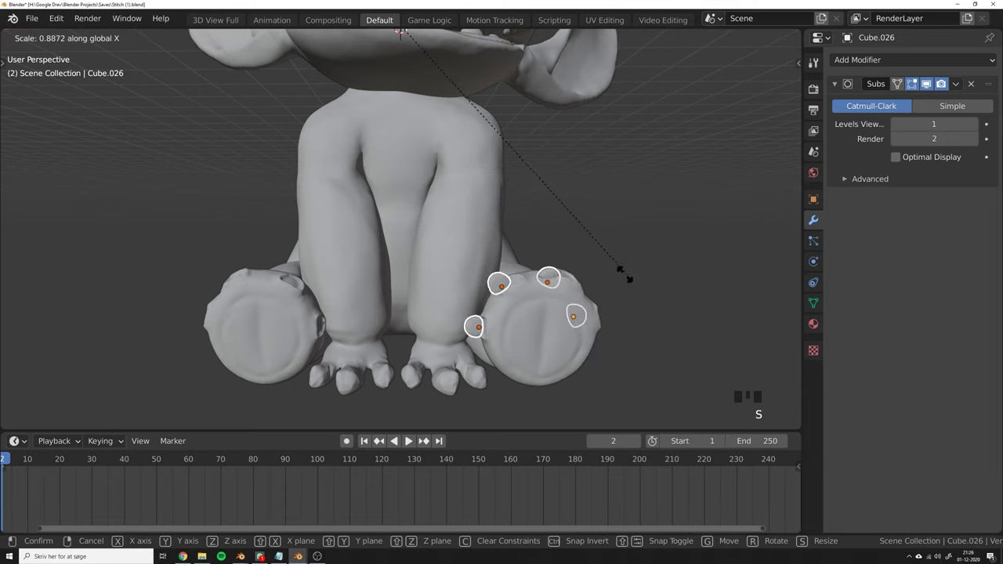
{"action": "left_click", "coordinate": [481, 208]}
{"action": "scroll", "coordinate": [234, 282], "scroll_direction": "up", "scroll_amount": 2}
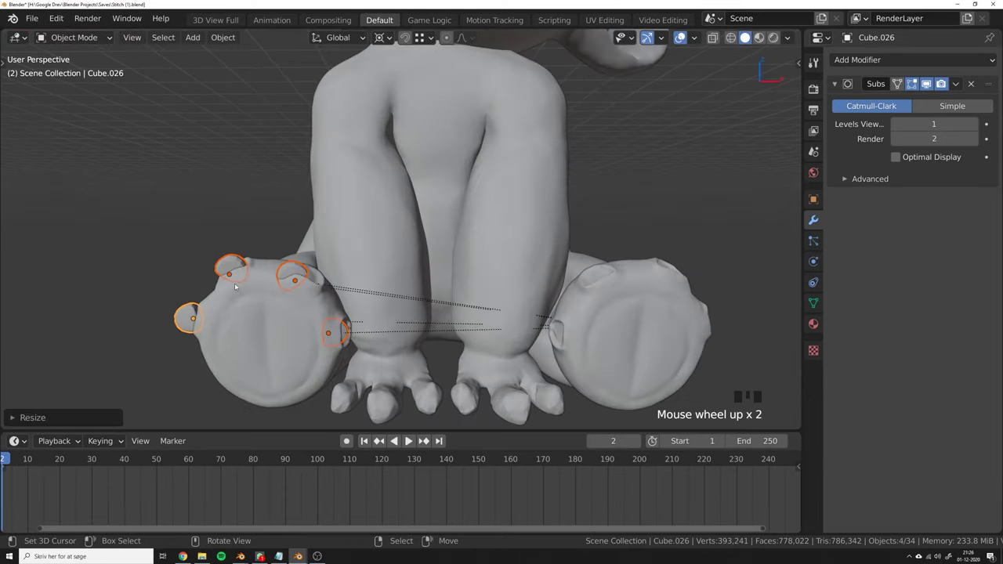
{"action": "middle_click_drag", "start_coordinate": [234, 282], "coordinate": [407, 258]}
{"action": "scroll", "coordinate": [406, 259], "scroll_direction": "down", "scroll_amount": 3}
{"action": "middle_click_drag", "start_coordinate": [406, 313], "coordinate": [395, 263]}
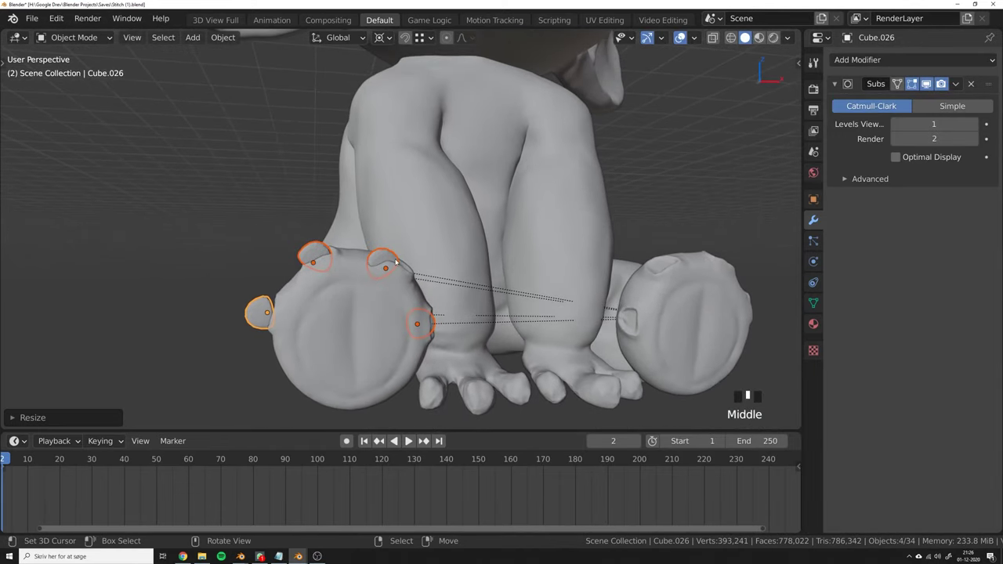
{"action": "middle_click_drag", "start_coordinate": [394, 327], "coordinate": [546, 308]}
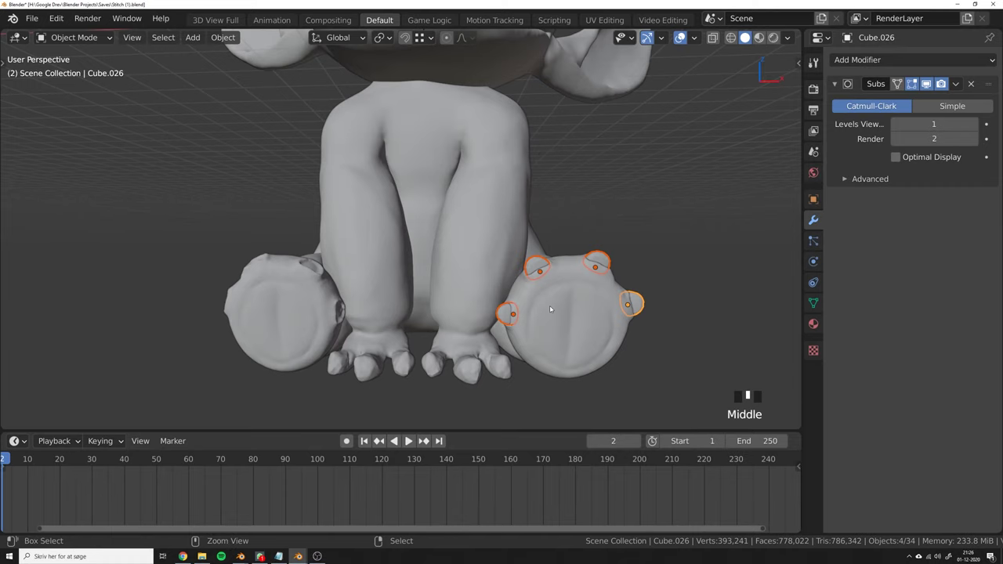
Flip the four toes to the opposite foot with Flipper using X around World Pivot.
{"action": "key", "text": "ctrl+f"}
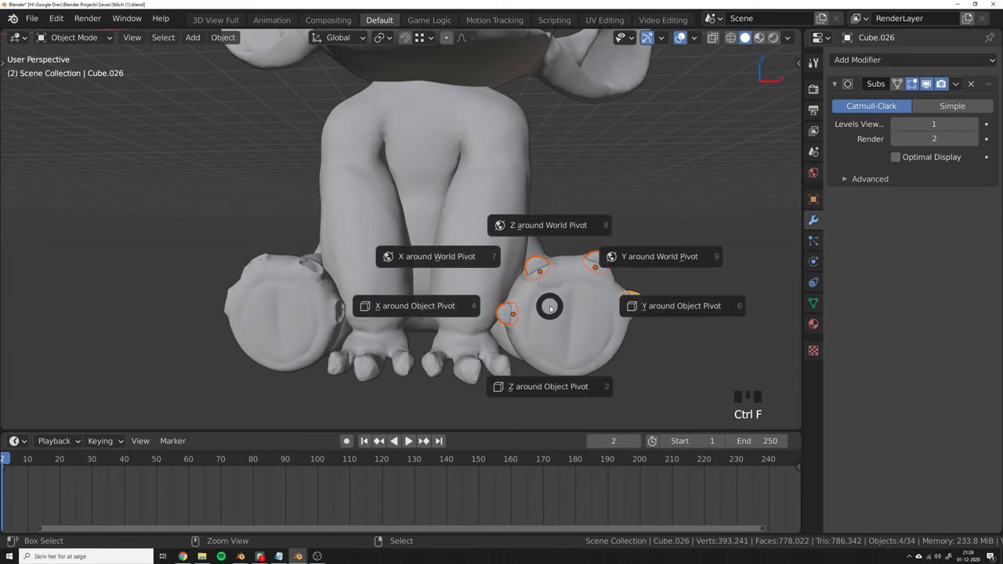
{"action": "left_click", "coordinate": [471, 266]}
{"action": "middle_click_drag", "start_coordinate": [329, 282], "coordinate": [295, 293]}
Move the four flipped toes together to try fitting them into the sockets of the opposite foot.
{"action": "key", "text": "g"}
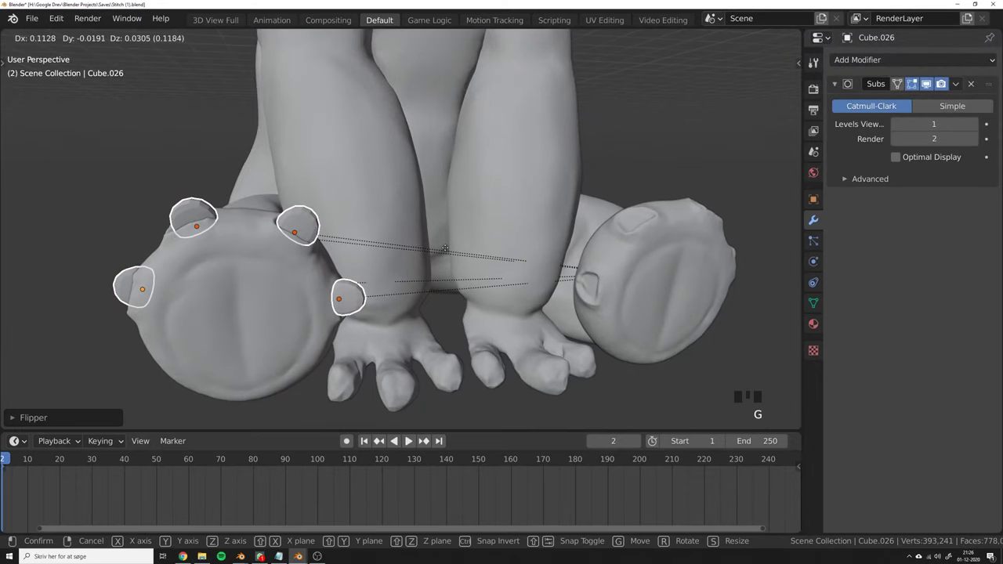
{"action": "left_click", "coordinate": [409, 239]}
{"action": "middle_click_drag", "start_coordinate": [403, 243], "coordinate": [163, 289]}
{"action": "key", "text": "g"}
{"action": "left_click", "coordinate": [231, 349]}
{"action": "middle_click_drag", "start_coordinate": [235, 348], "coordinate": [443, 298]}
{"action": "key", "text": "g"}
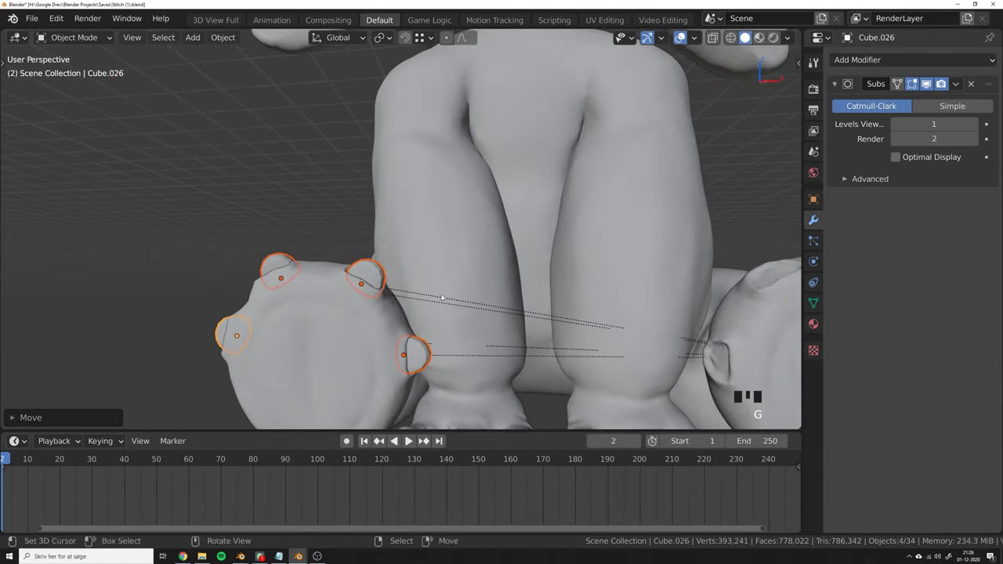
{"action": "left_click", "coordinate": [439, 299]}
Undo the move and flip of the toes back to their original foot and deselect them.
{"action": "key", "text": "alt+a"}
{"action": "scroll", "coordinate": [371, 346], "scroll_direction": "down", "scroll_amount": 6}
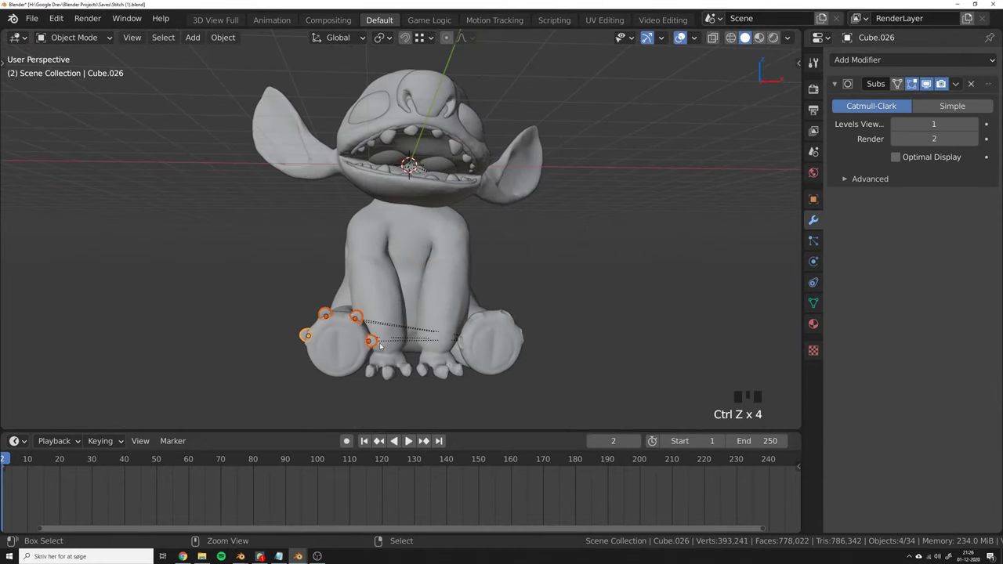
{"action": "scroll", "coordinate": [394, 345], "scroll_direction": "up", "scroll_amount": 5}
{"action": "middle_click_drag", "start_coordinate": [417, 337], "coordinate": [391, 341]}
{"action": "middle_click_drag", "start_coordinate": [484, 342], "coordinate": [427, 352], "text": "shift"}
{"action": "scroll", "coordinate": [511, 342], "scroll_direction": "down", "scroll_amount": 2}
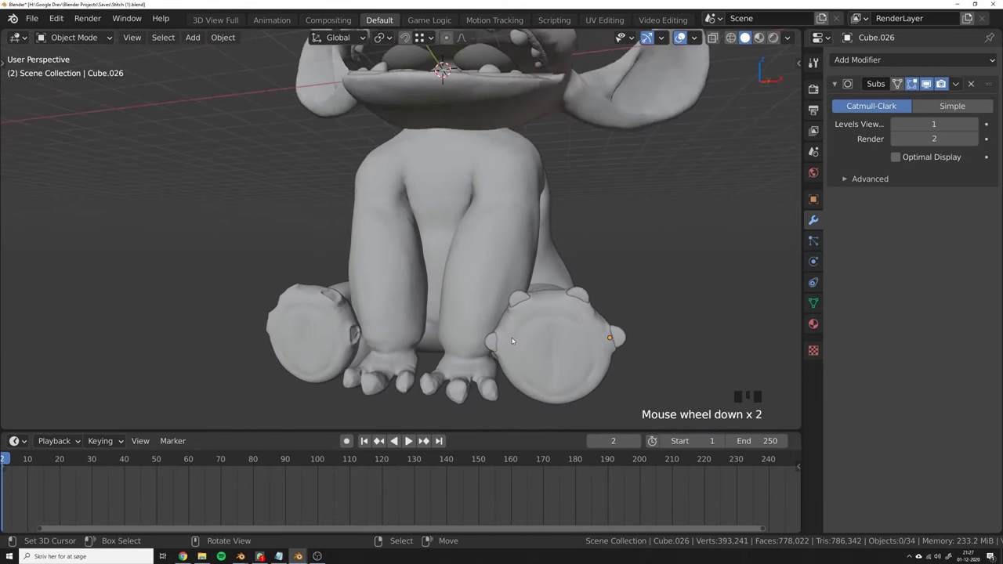
{"action": "middle_click_drag", "start_coordinate": [511, 342], "coordinate": [509, 342]}
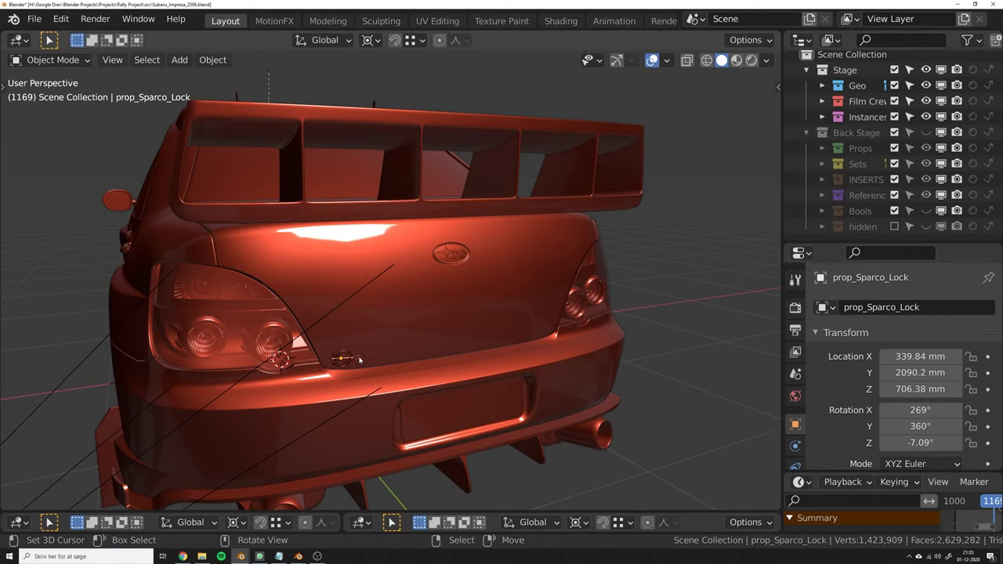
Examine the Sparco lock on the car's trunk lid up close and show its transform values.
{"action": "key", "text": "KP_Decimal"}
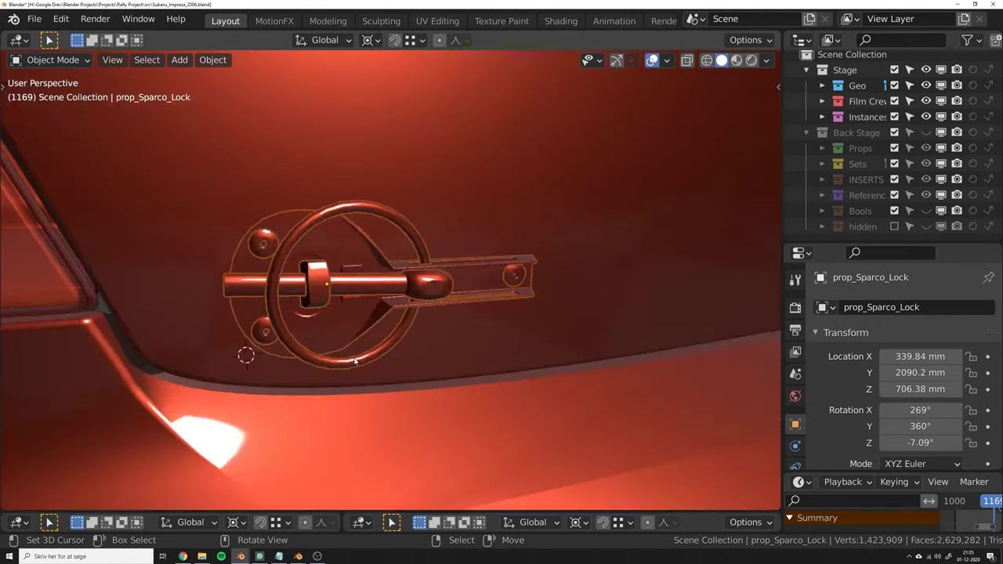
{"action": "scroll", "coordinate": [353, 361], "scroll_direction": "down", "scroll_amount": 6}
{"action": "middle_click_drag", "start_coordinate": [353, 361], "coordinate": [480, 348]}
{"action": "scroll", "coordinate": [333, 359], "scroll_direction": "down", "scroll_amount": 4}
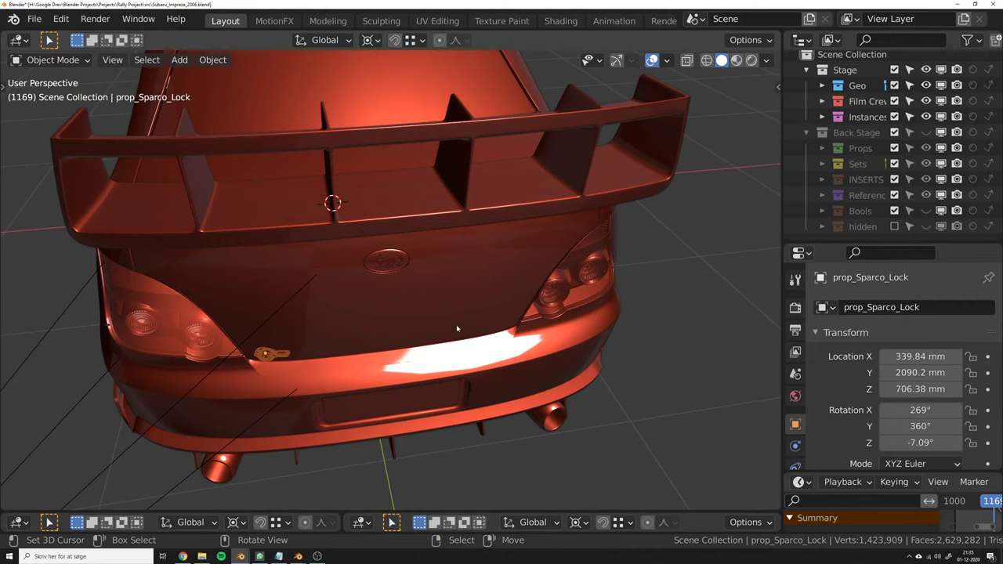
{"action": "scroll", "coordinate": [395, 337], "scroll_direction": "up", "scroll_amount": 4}
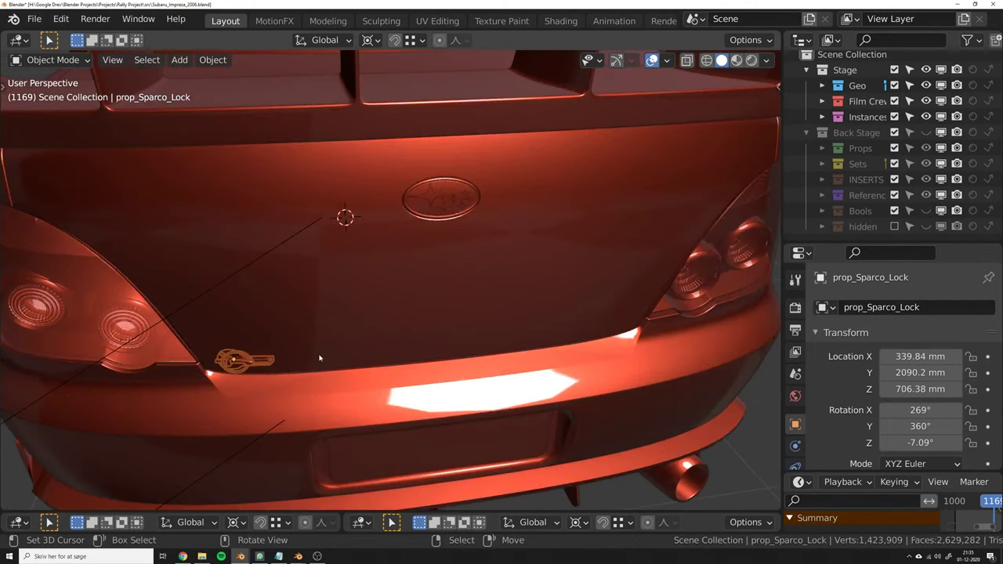
{"action": "key", "text": "n"}
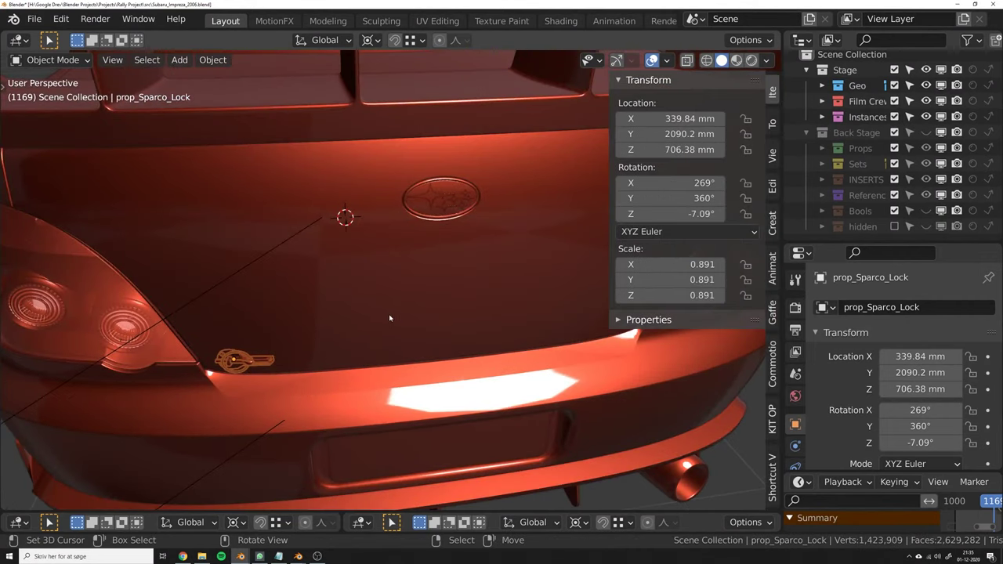
Try mirroring the Sparco lock to the other side of the trunk by scaling it by -1 along X.
{"action": "scroll", "coordinate": [390, 317], "scroll_direction": "down", "scroll_amount": 2}
{"action": "middle_click_drag", "start_coordinate": [392, 313], "coordinate": [569, 242]}
{"action": "type", "text": "sx"}
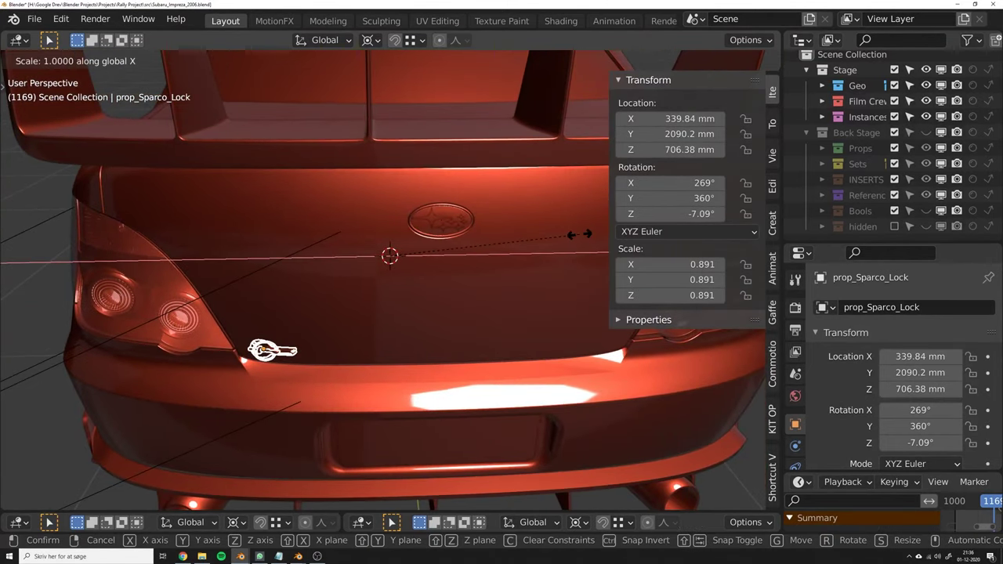
{"action": "type", "text": "-1"}
{"action": "key", "text": "Return"}
{"action": "scroll", "coordinate": [594, 352], "scroll_direction": "up", "scroll_amount": 3}
{"action": "middle_click_drag", "start_coordinate": [593, 352], "coordinate": [458, 250]}
{"action": "scroll", "coordinate": [457, 249], "scroll_direction": "down", "scroll_amount": 5}
Duplicate the Sparco lock, scale the copy by -1 along X, and delete that copy.
{"action": "key", "text": "shift+d"}
{"action": "type", "text": "sx-1"}
{"action": "key", "text": "Return"}
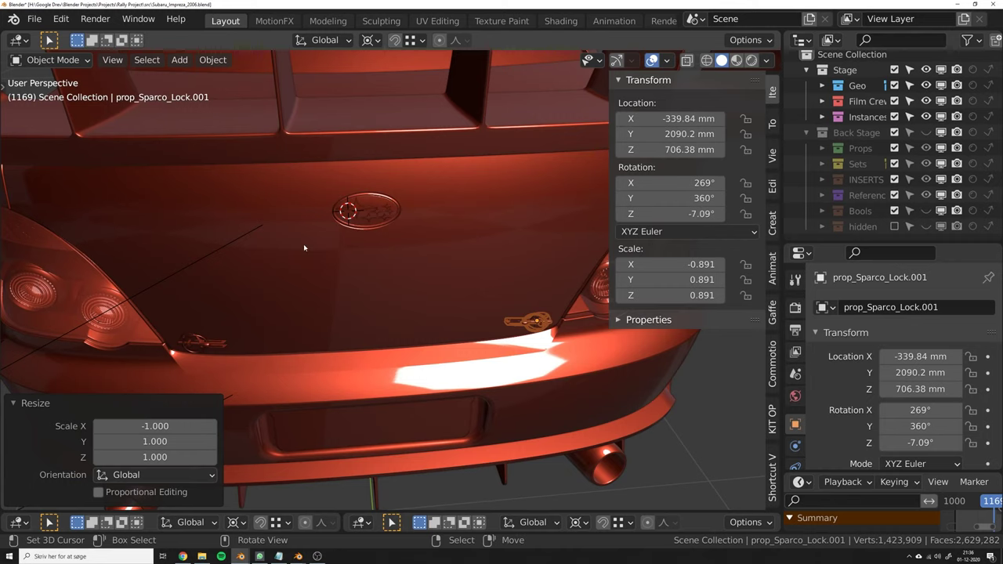
{"action": "key", "text": "x"}
{"action": "left_click", "coordinate": [447, 280]}
Duplicate the original Sparco lock in place and flip the copy with Flipper using X around World Pivot.
{"action": "right_click", "coordinate": [204, 347]}
{"action": "key", "text": "shift+d"}
{"action": "right_click", "coordinate": [205, 346]}
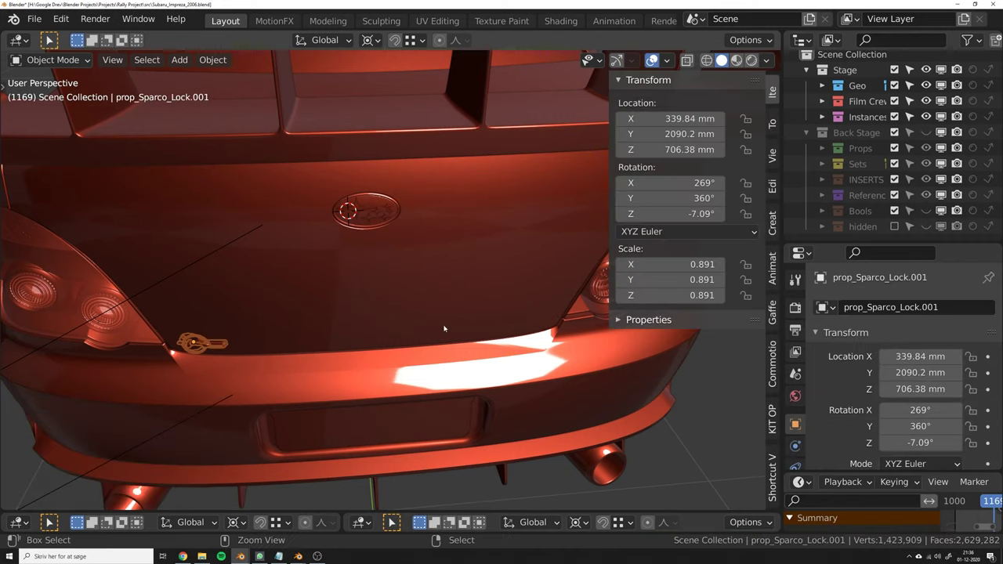
{"action": "key", "text": "ctrl+m"}
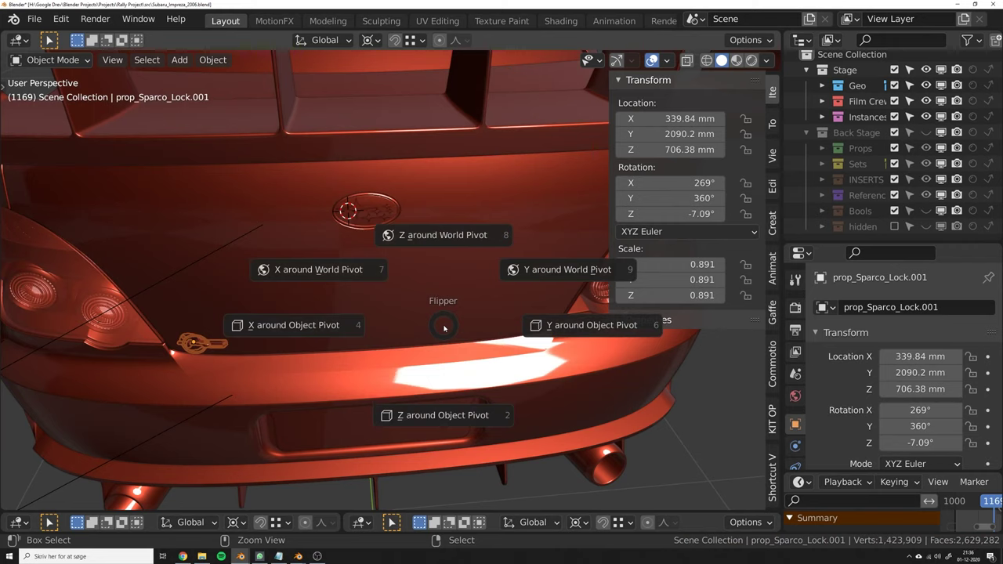
{"action": "key", "text": "Escape"}
{"action": "key", "text": "alt+f"}
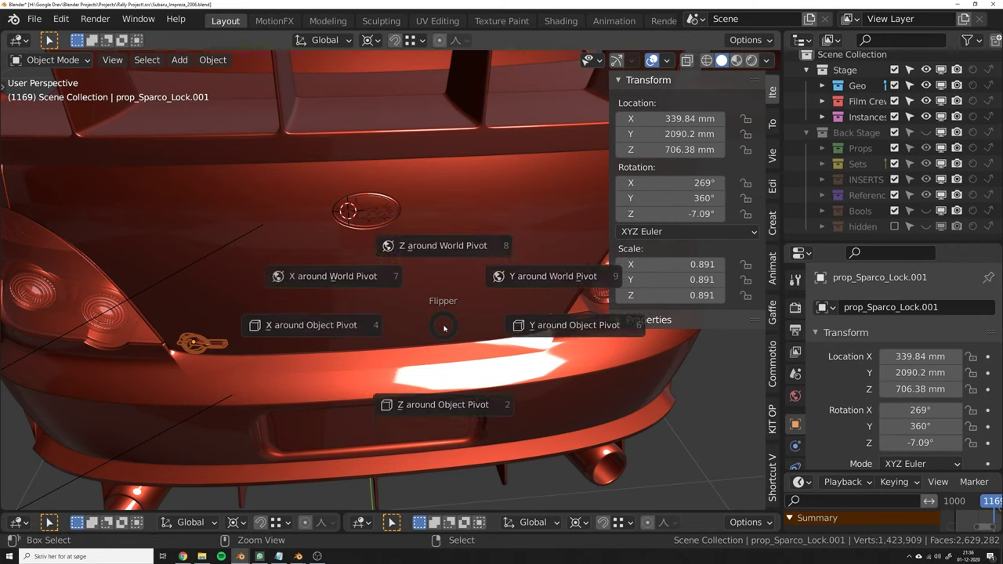
{"action": "left_click", "coordinate": [364, 276]}
{"action": "scroll", "coordinate": [541, 328], "scroll_direction": "up", "scroll_amount": 4}
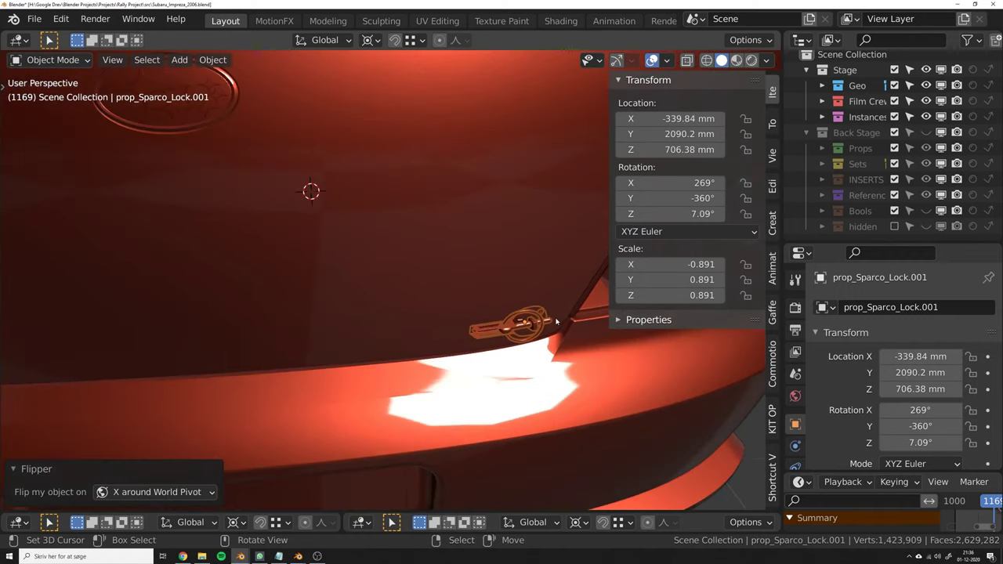
{"action": "middle_click_drag", "start_coordinate": [552, 326], "coordinate": [470, 353]}
{"action": "scroll", "coordinate": [463, 338], "scroll_direction": "down", "scroll_amount": 5}
Change the flip of the lock copy to X around Object Pivot and examine it on the trunk lid.
{"action": "left_click", "coordinate": [180, 492]}
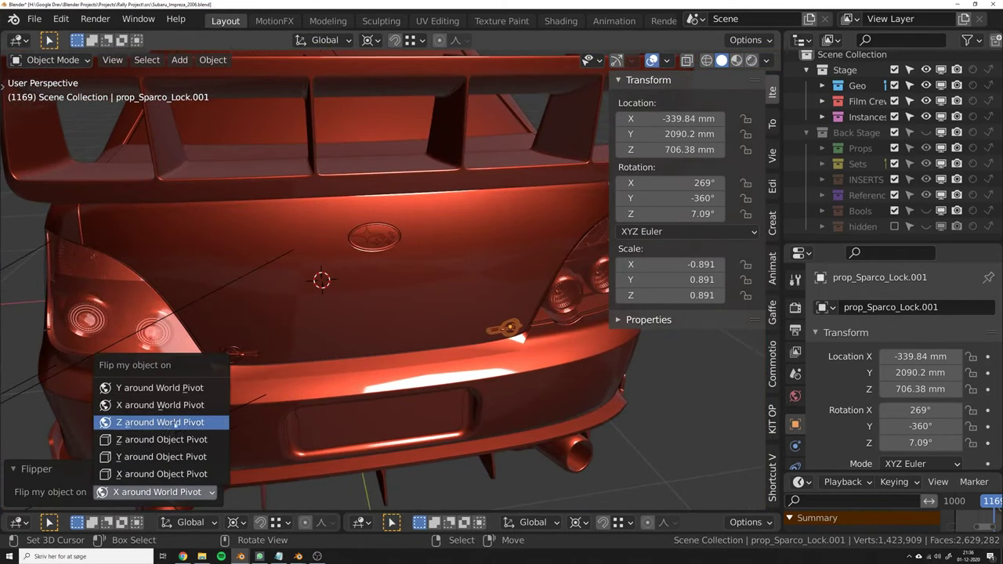
{"action": "left_click", "coordinate": [165, 473]}
{"action": "scroll", "coordinate": [188, 382], "scroll_direction": "up", "scroll_amount": 7}
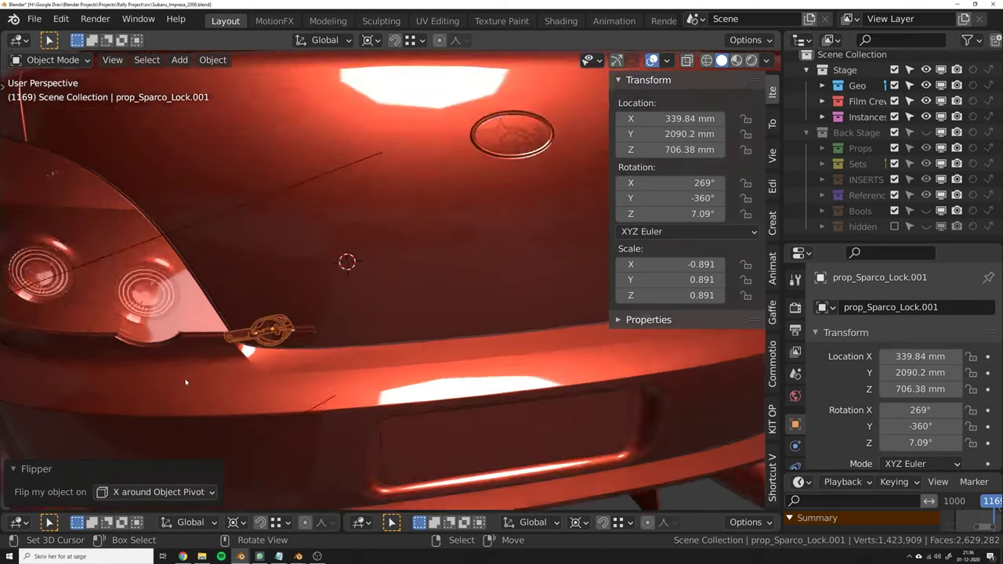
{"action": "middle_click_drag", "start_coordinate": [207, 367], "coordinate": [385, 314]}
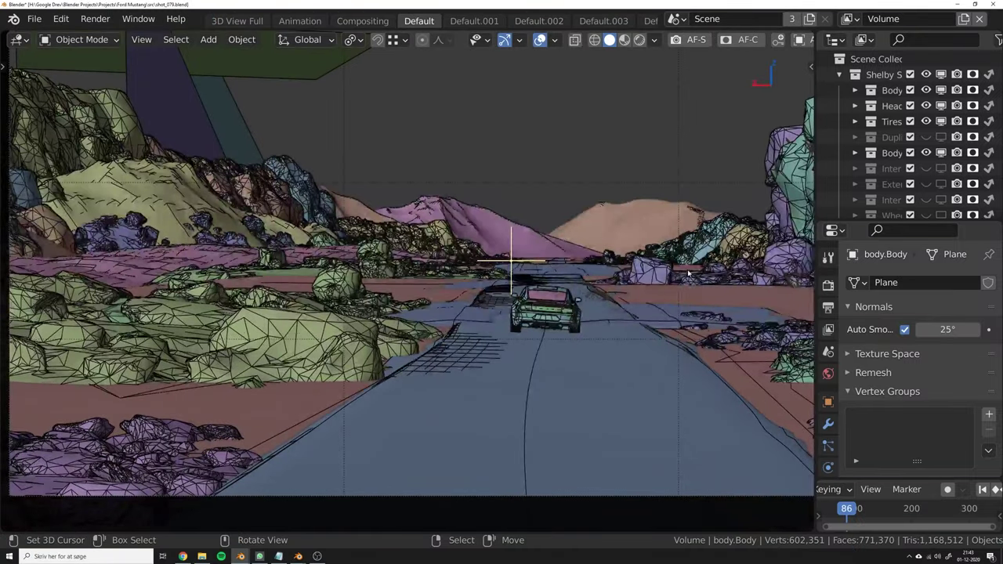
{"action": "middle_click_drag", "start_coordinate": [688, 273], "coordinate": [501, 281], "text": "shift"}
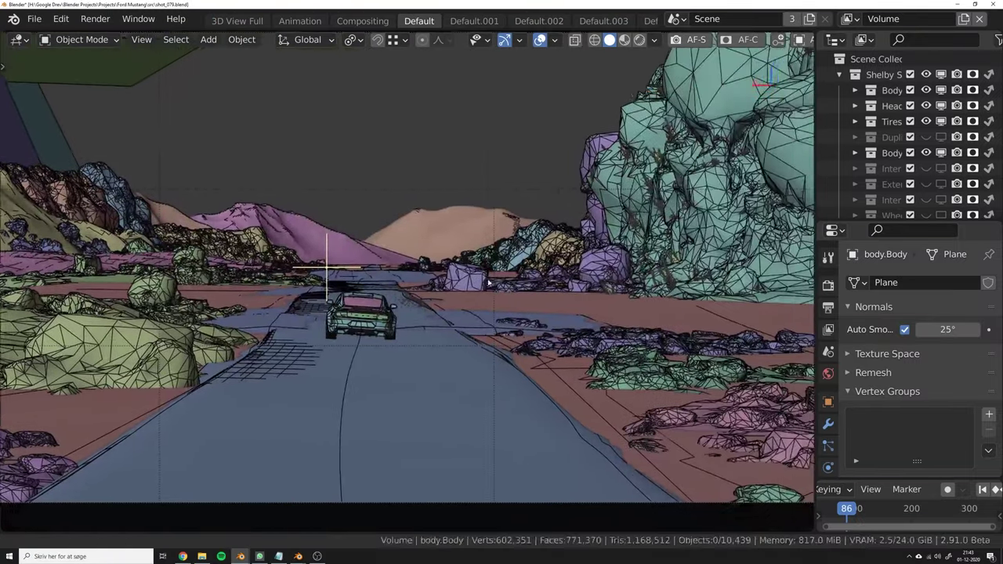
{"action": "scroll", "coordinate": [501, 281], "scroll_direction": "down", "scroll_amount": 1}
{"action": "middle_click_drag", "start_coordinate": [145, 344], "coordinate": [249, 372], "text": "shift"}
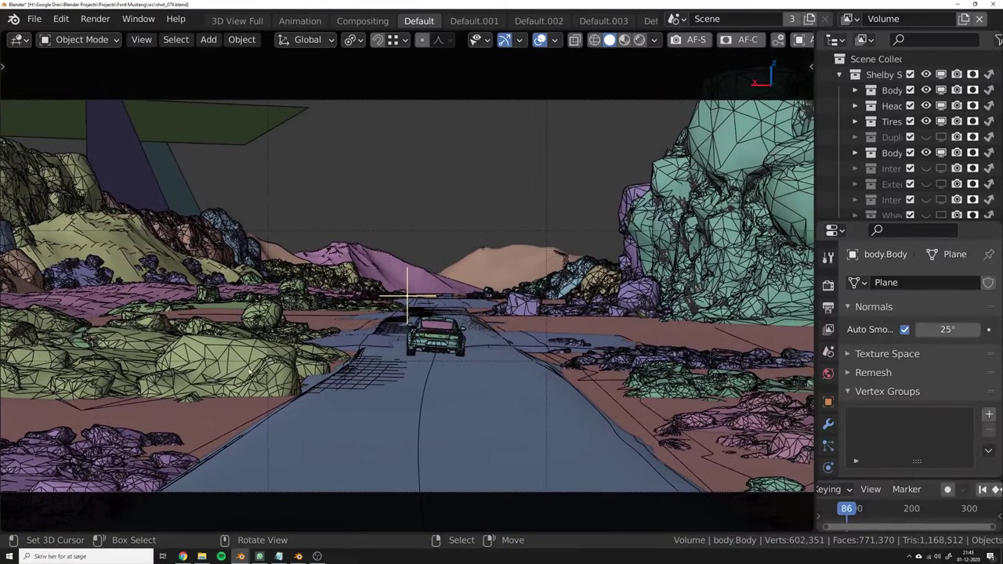
{"action": "middle_click_drag", "start_coordinate": [183, 389], "coordinate": [423, 374], "text": "shift"}
{"action": "middle_click_drag", "start_coordinate": [427, 353], "coordinate": [523, 377]}
{"action": "scroll", "coordinate": [392, 375], "scroll_direction": "up", "scroll_amount": 1}
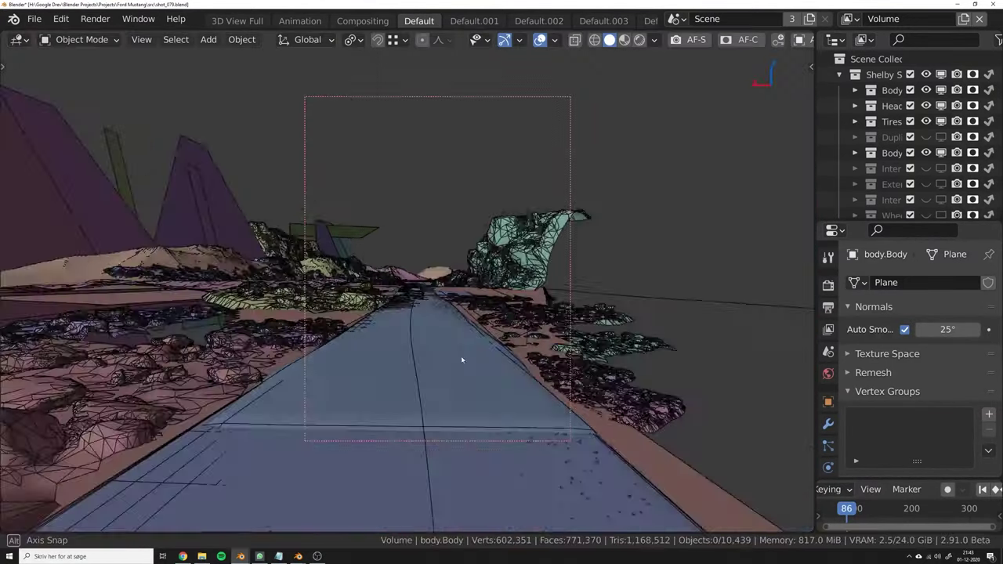
Select the large sandstone rock formation beside the road and view it through the camera.
{"action": "middle_click_drag", "start_coordinate": [393, 378], "coordinate": [503, 184]}
{"action": "scroll", "coordinate": [480, 334], "scroll_direction": "up", "scroll_amount": 1}
{"action": "right_click", "coordinate": [475, 345]}
{"action": "middle_click_drag", "start_coordinate": [475, 345], "coordinate": [456, 330], "text": "shift"}
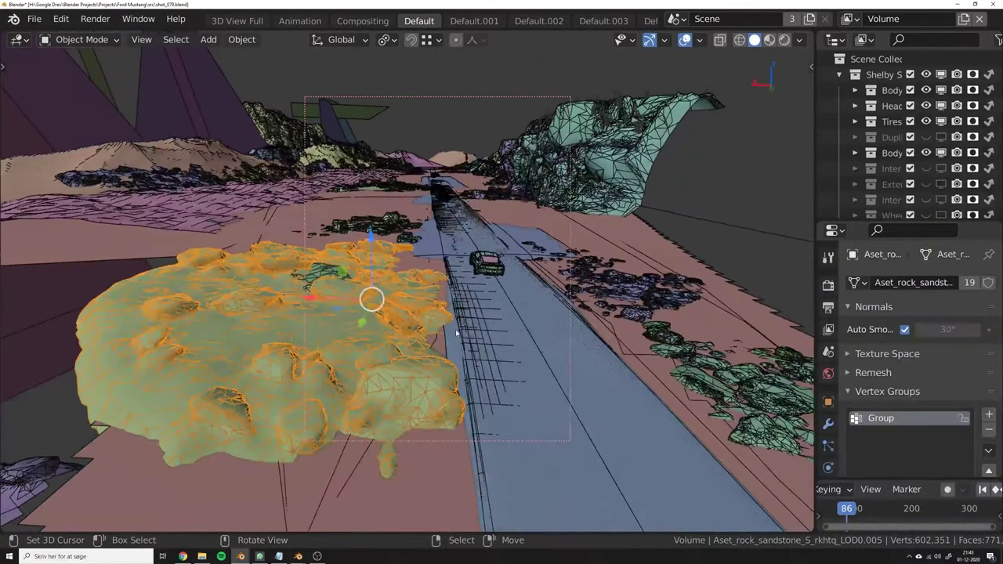
{"action": "key", "text": "KP_0"}
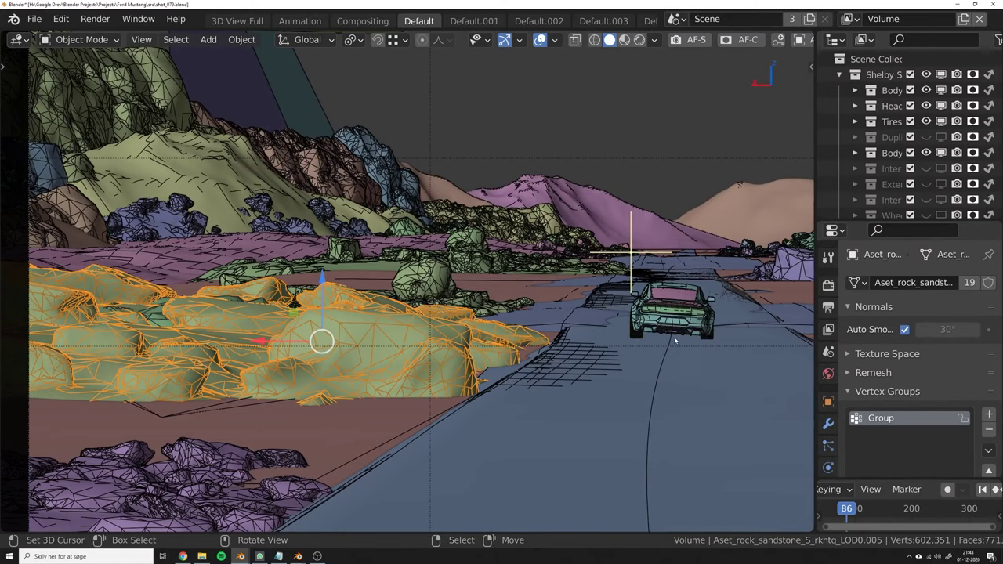
Try to mirror the selected sandstone rocks by scaling them by -1 along the global X axis.
{"action": "key", "text": "s"}
{"action": "right_click", "coordinate": [409, 364]}
{"action": "type", "text": "sx"}
{"action": "type", "text": "-1"}
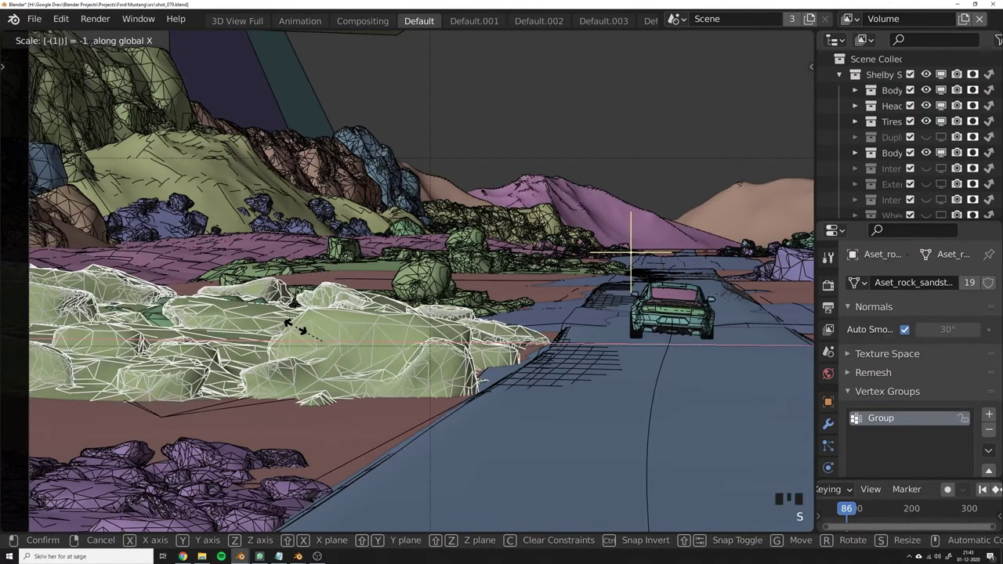
{"action": "left_click", "coordinate": [298, 329]}
{"action": "key", "text": "s"}
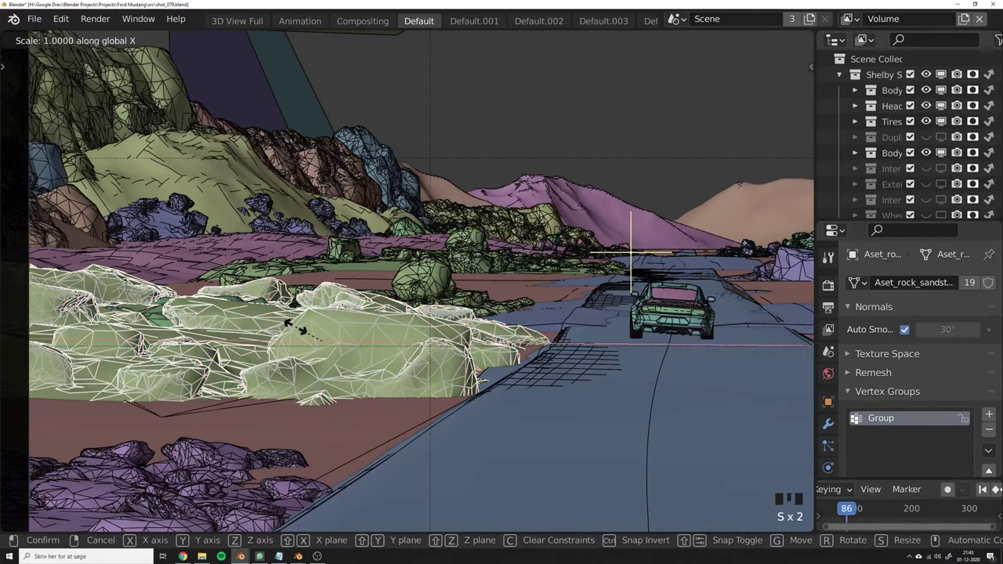
{"action": "right_click", "coordinate": [296, 329]}
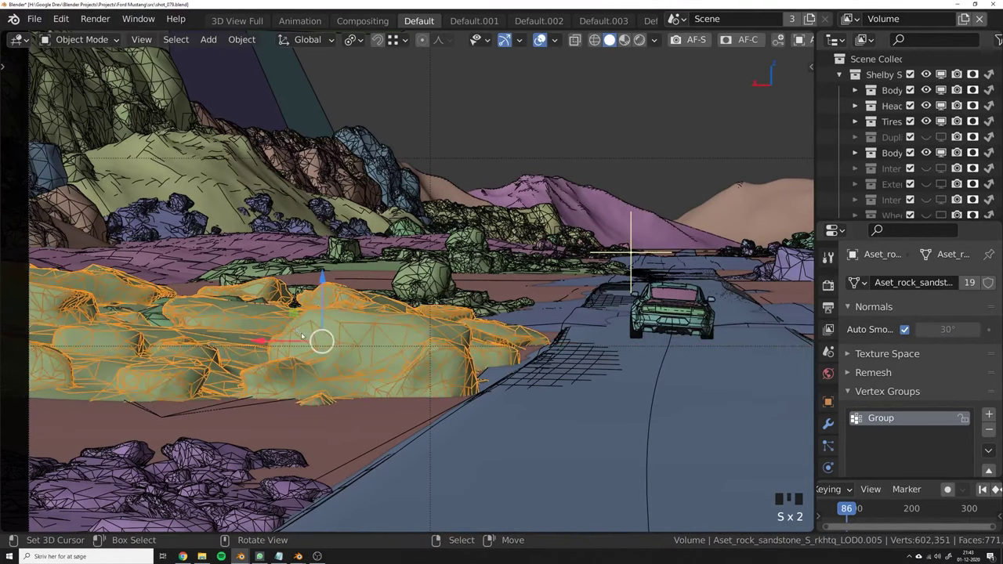
{"action": "key", "text": "s"}
{"action": "key", "text": "x"}
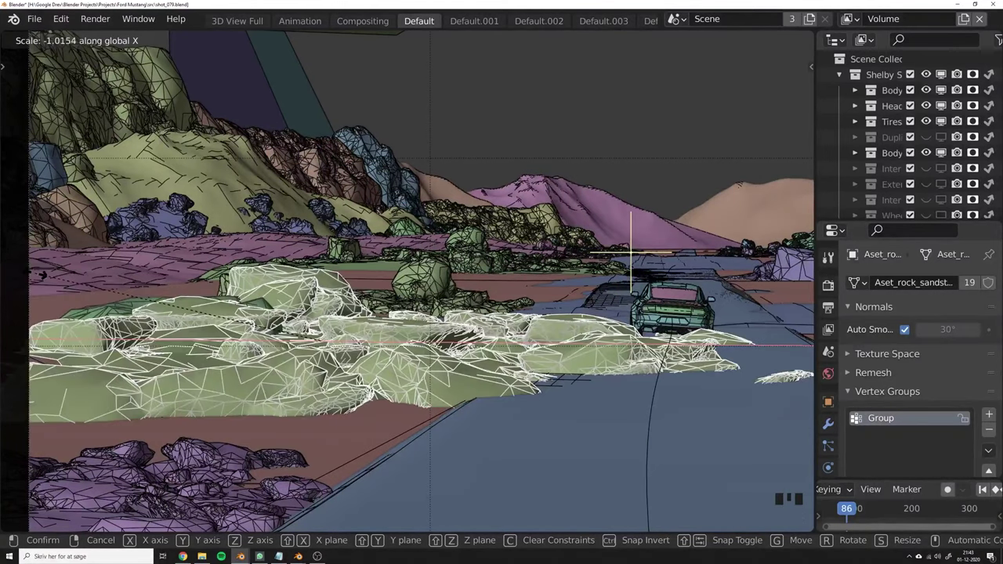
{"action": "left_click", "coordinate": [449, 380]}
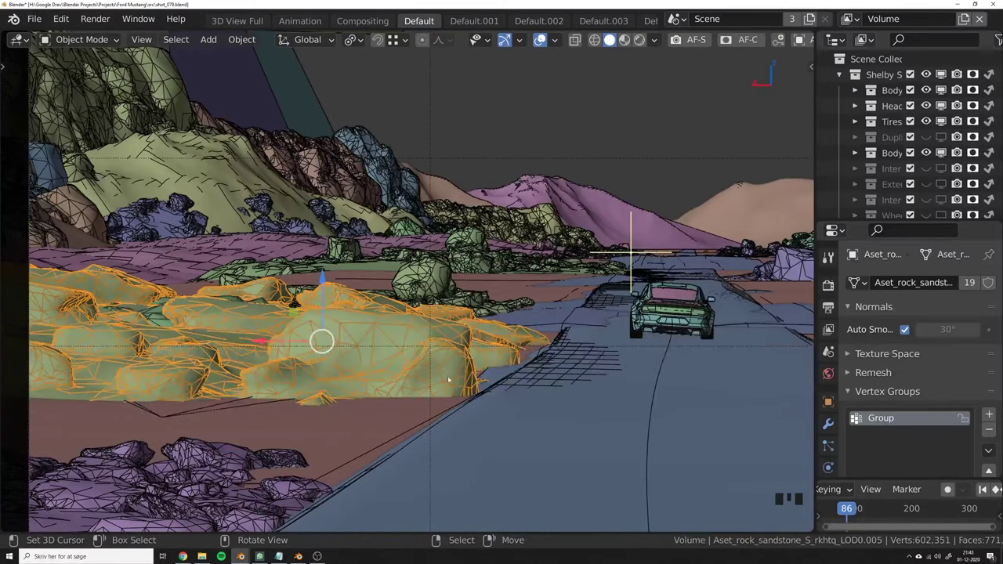
Flip the sandstone rocks with Flipper using X around Object Pivot.
{"action": "middle_click_drag", "start_coordinate": [519, 350], "coordinate": [462, 323]}
{"action": "scroll", "coordinate": [399, 394], "scroll_direction": "up", "scroll_amount": 2}
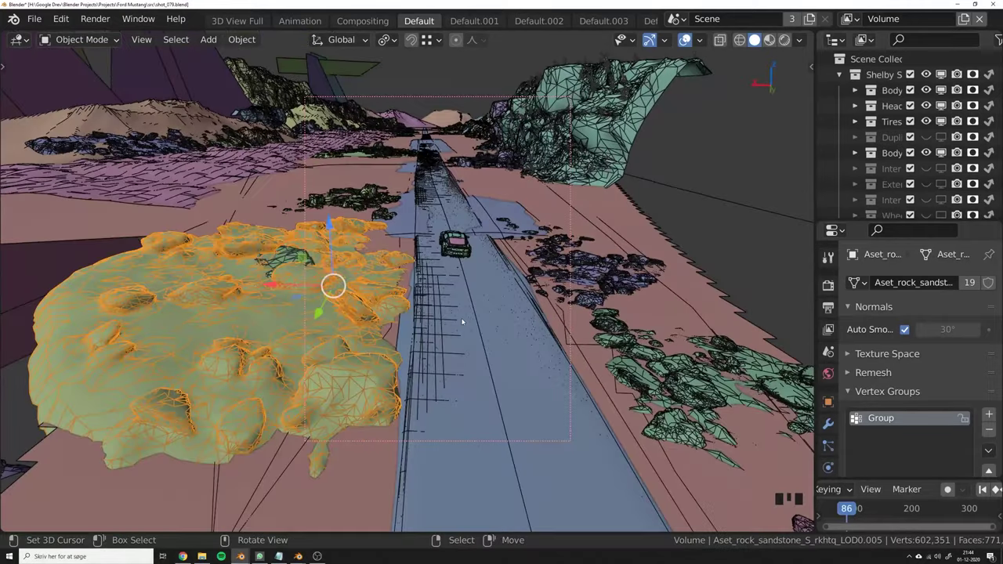
{"action": "key", "text": "ctrl+f"}
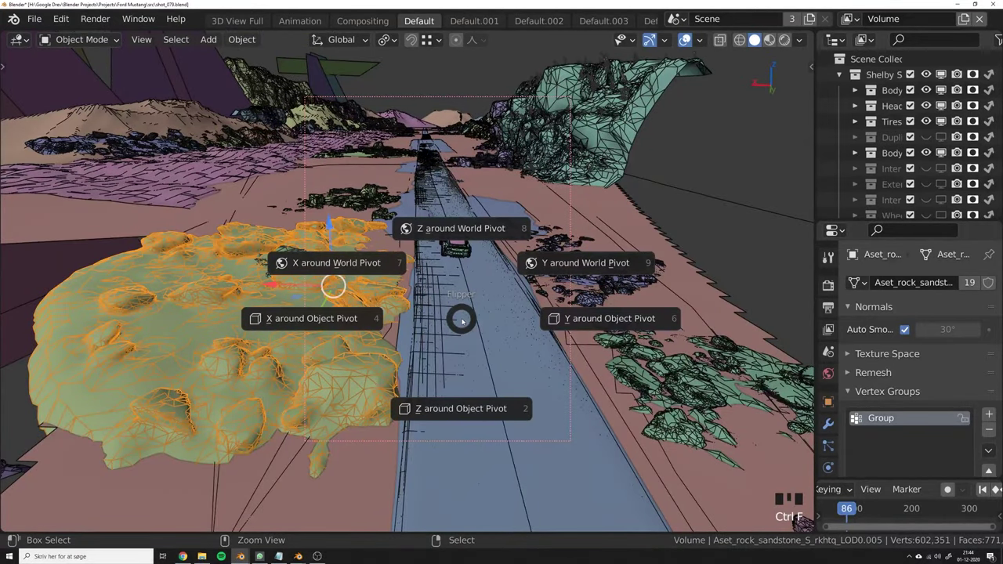
{"action": "left_click", "coordinate": [337, 315]}
{"action": "middle_click_drag", "start_coordinate": [337, 313], "coordinate": [335, 304]}
{"action": "middle_click_drag", "start_coordinate": [483, 234], "coordinate": [461, 251]}
Rotate the flipped sandstone rocks, including about Z, and reposition them on the ground plane beside the road, checking the camera view.
{"action": "key", "text": "r"}
{"action": "left_click", "coordinate": [455, 288]}
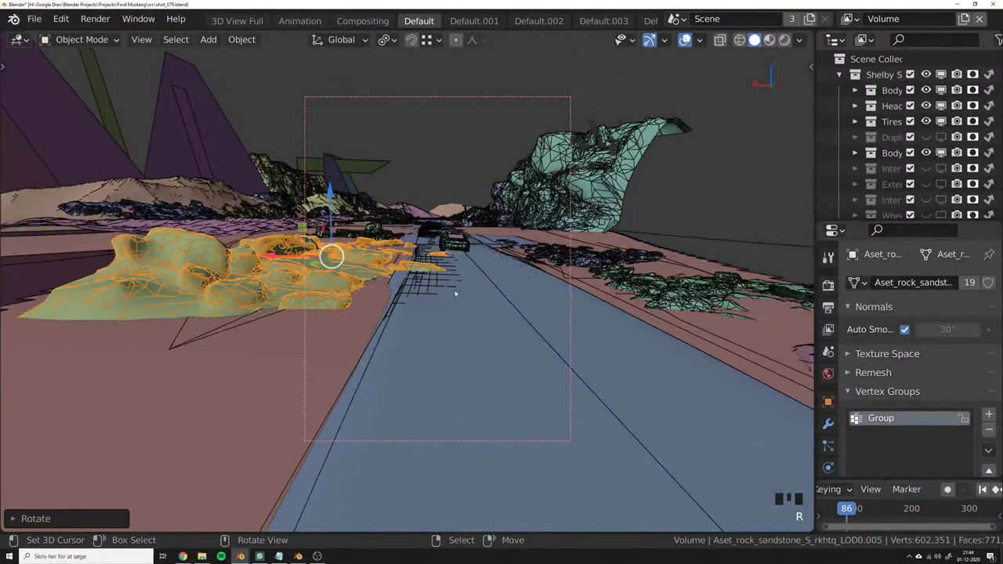
{"action": "middle_click_drag", "start_coordinate": [456, 291], "coordinate": [457, 332]}
{"action": "key", "text": "r"}
{"action": "key", "text": "z"}
{"action": "left_click", "coordinate": [457, 325]}
{"action": "key", "text": "g"}
{"action": "key", "text": "shift+z"}
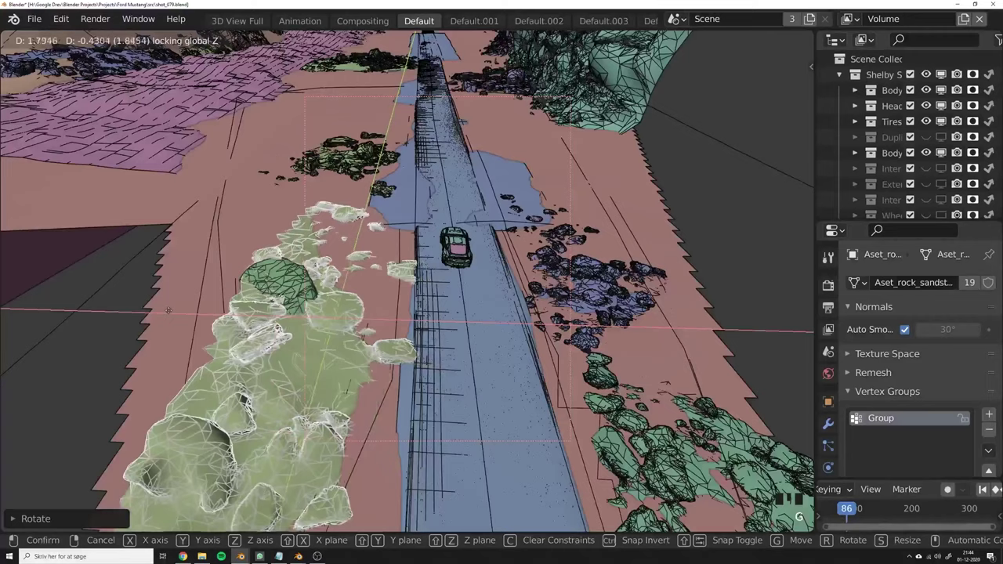
{"action": "left_click", "coordinate": [296, 316]}
{"action": "key", "text": "KP_0"}
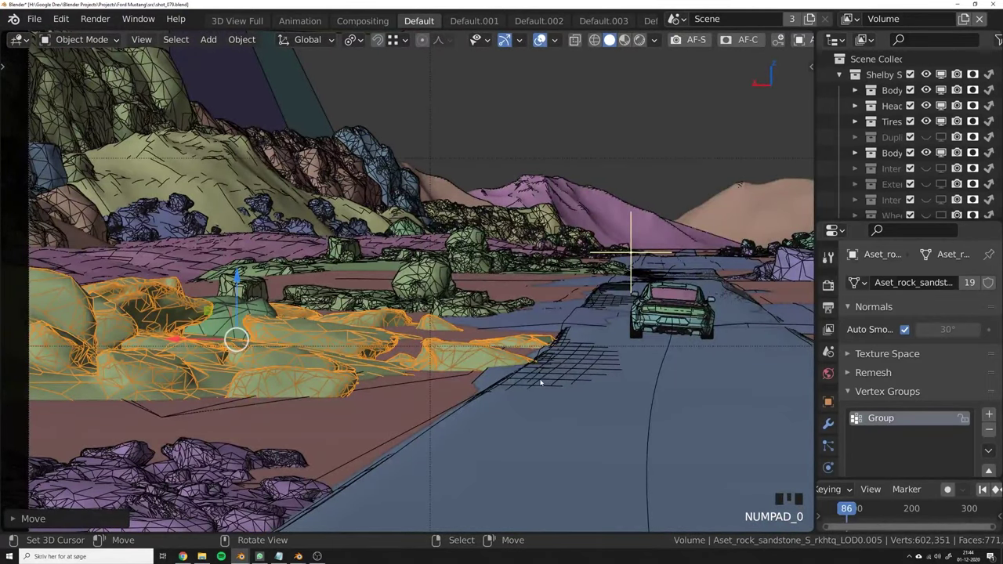
Select the four large cliff rock assemblies that line the left side of the road.
{"action": "scroll", "coordinate": [540, 382], "scroll_direction": "down", "scroll_amount": 2}
{"action": "middle_click_drag", "start_coordinate": [540, 382], "coordinate": [352, 368], "text": "shift"}
{"action": "scroll", "coordinate": [208, 265], "scroll_direction": "up", "scroll_amount": 5}
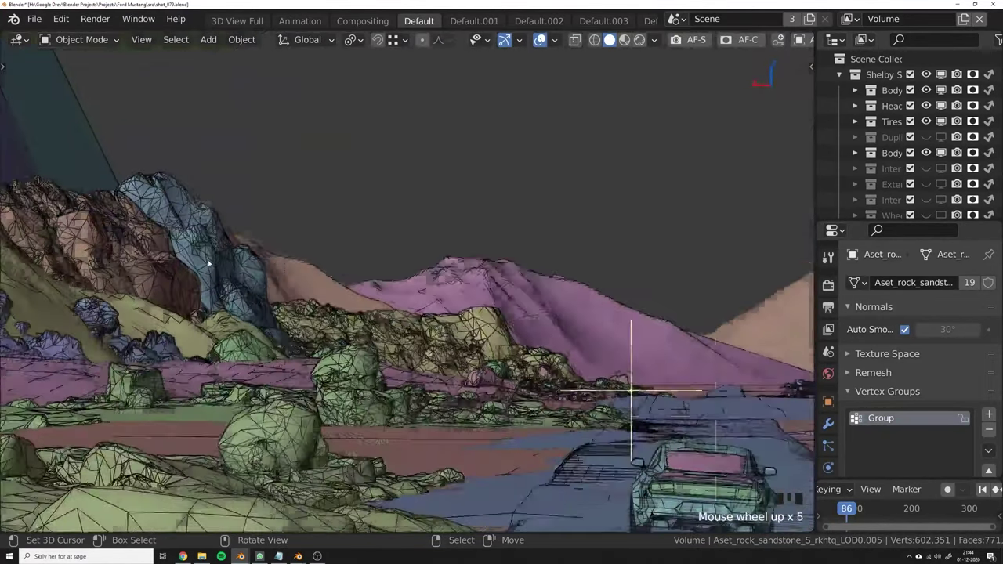
{"action": "right_click", "coordinate": [208, 264]}
{"action": "scroll", "coordinate": [206, 260], "scroll_direction": "up", "scroll_amount": 1}
{"action": "scroll", "coordinate": [208, 262], "scroll_direction": "down", "scroll_amount": 5}
{"action": "right_click", "coordinate": [400, 265], "text": "shift"}
{"action": "right_click", "coordinate": [235, 239], "text": "shift"}
{"action": "right_click", "coordinate": [78, 216], "text": "shift"}
{"action": "middle_click_drag", "start_coordinate": [345, 250], "coordinate": [369, 321]}
{"action": "scroll", "coordinate": [368, 336], "scroll_direction": "up", "scroll_amount": 1}
{"action": "scroll", "coordinate": [397, 247], "scroll_direction": "up", "scroll_amount": 2}
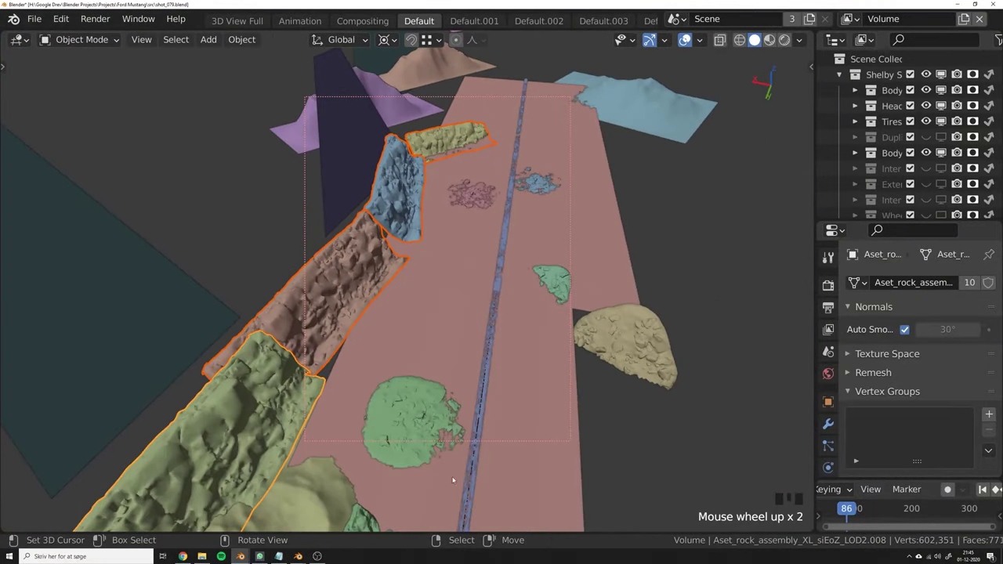
{"action": "middle_click_drag", "start_coordinate": [518, 268], "coordinate": [570, 271]}
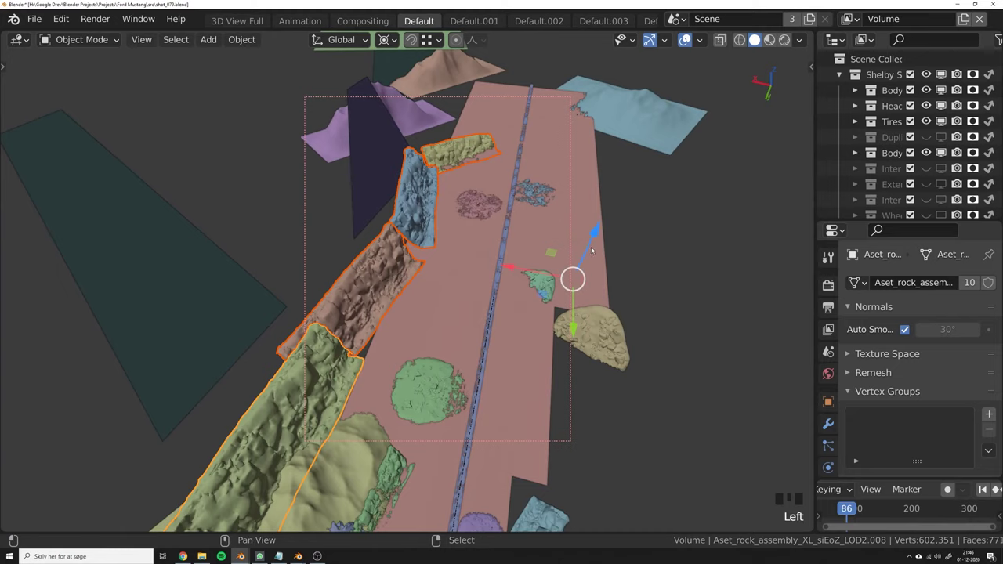
Set the transform pivot point to 3D Cursor.
{"action": "key", "text": "shift+s"}
{"action": "left_click", "coordinate": [455, 311]}
{"action": "key", "text": "period"}
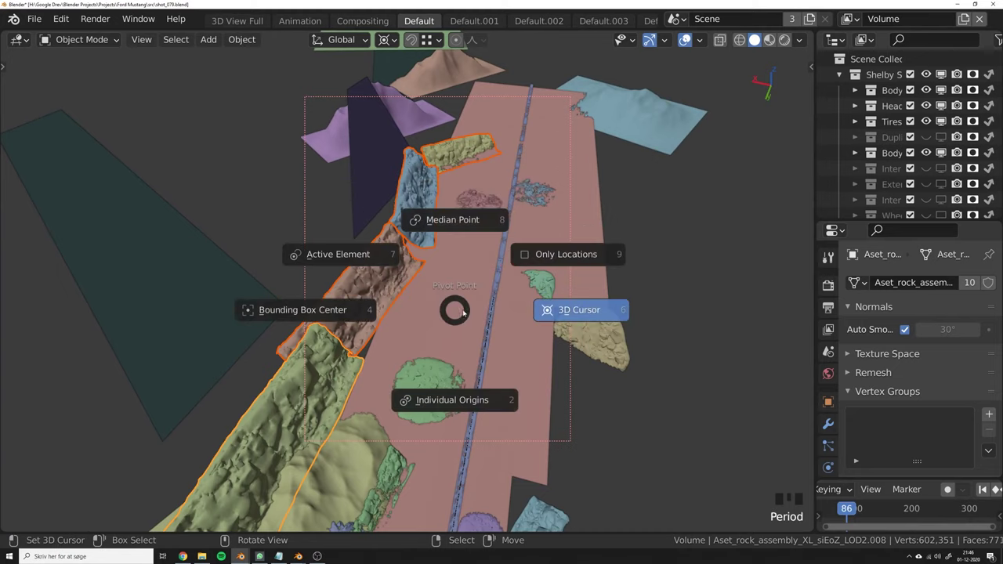
{"action": "left_click", "coordinate": [584, 312]}
{"action": "middle_click_drag", "start_coordinate": [586, 313], "coordinate": [594, 306]}
Make linked duplicates of the four cliffs in place and scale the copies by -1 along the global X axis.
{"action": "key", "text": "alt+d"}
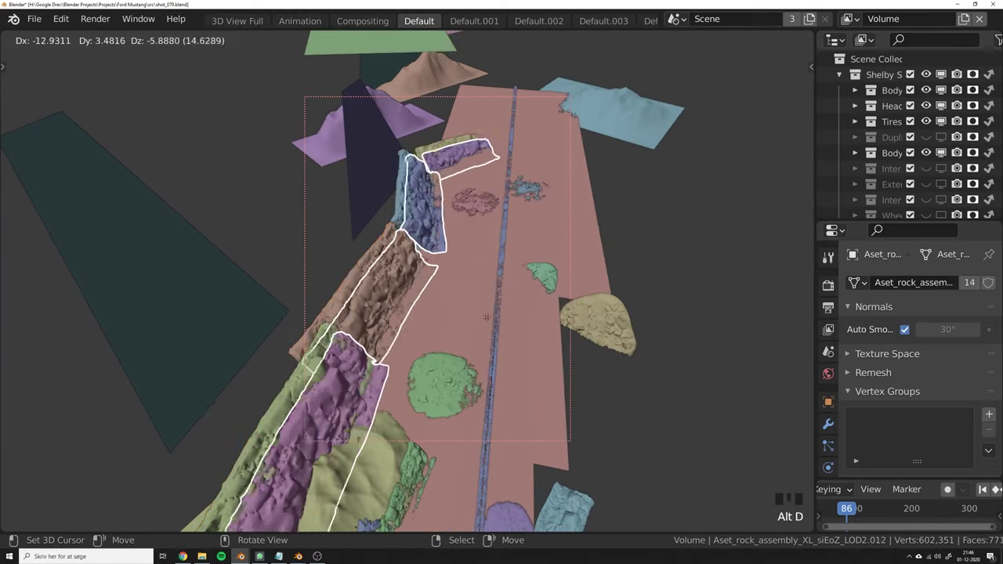
{"action": "key", "text": "Escape"}
{"action": "key", "text": "s"}
{"action": "key", "text": "x"}
{"action": "key", "text": "minus"}
{"action": "key", "text": "1"}
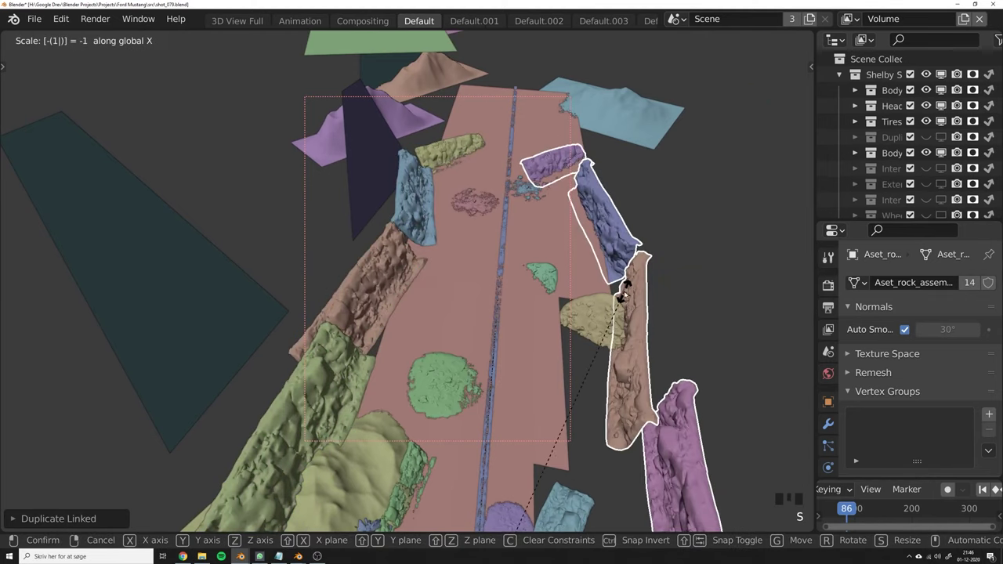
{"action": "left_click", "coordinate": [625, 295]}
Examine the orientation of the negatively scaled cliff copies from above and from along the road.
{"action": "middle_click_drag", "start_coordinate": [626, 295], "coordinate": [549, 352]}
{"action": "middle_click_drag", "start_coordinate": [548, 352], "coordinate": [470, 314], "text": "shift"}
{"action": "middle_click_drag", "start_coordinate": [470, 313], "coordinate": [417, 295]}
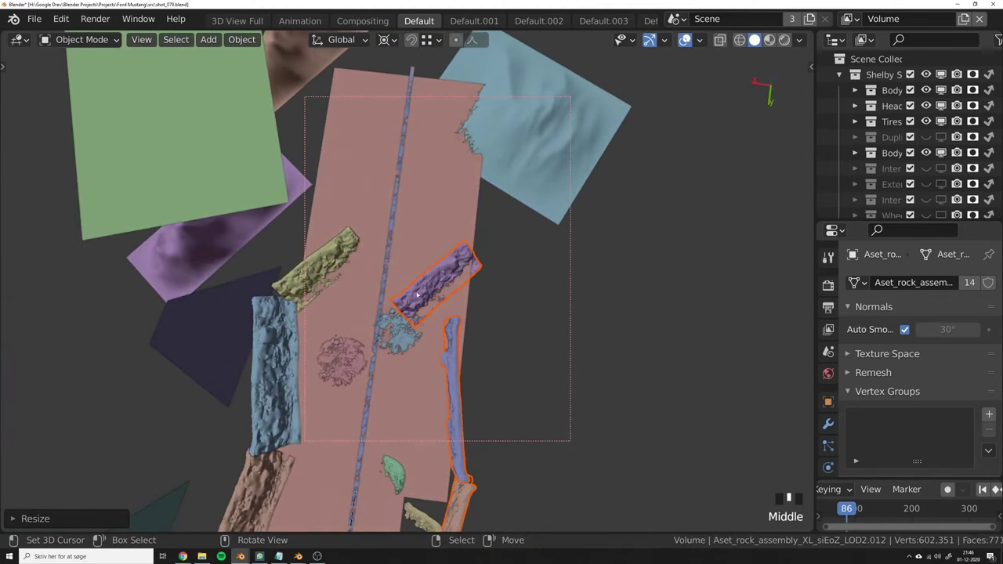
{"action": "middle_click_drag", "start_coordinate": [276, 381], "coordinate": [304, 245], "text": "shift"}
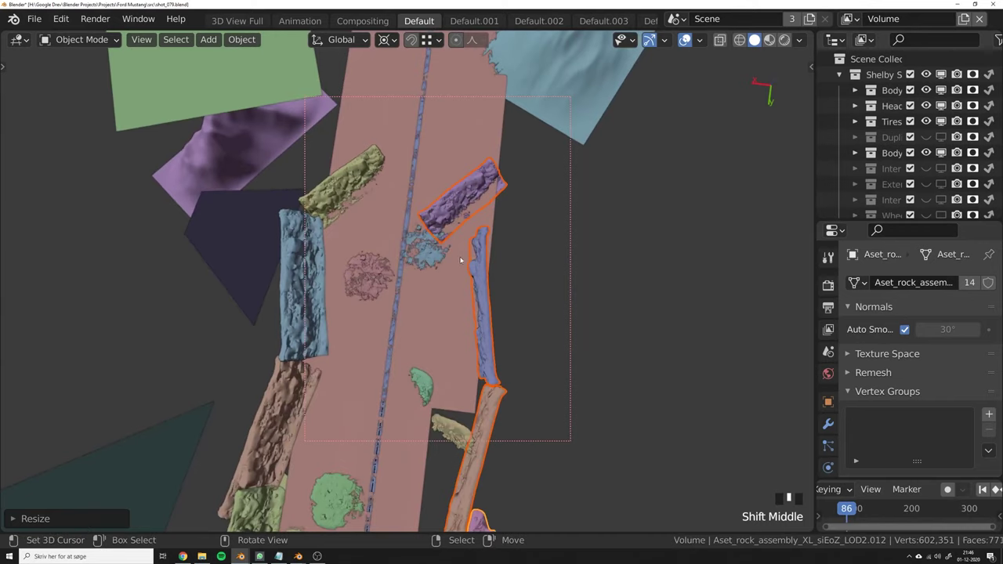
{"action": "middle_click_drag", "start_coordinate": [466, 468], "coordinate": [488, 317], "text": "shift"}
{"action": "middle_click_drag", "start_coordinate": [284, 379], "coordinate": [526, 279]}
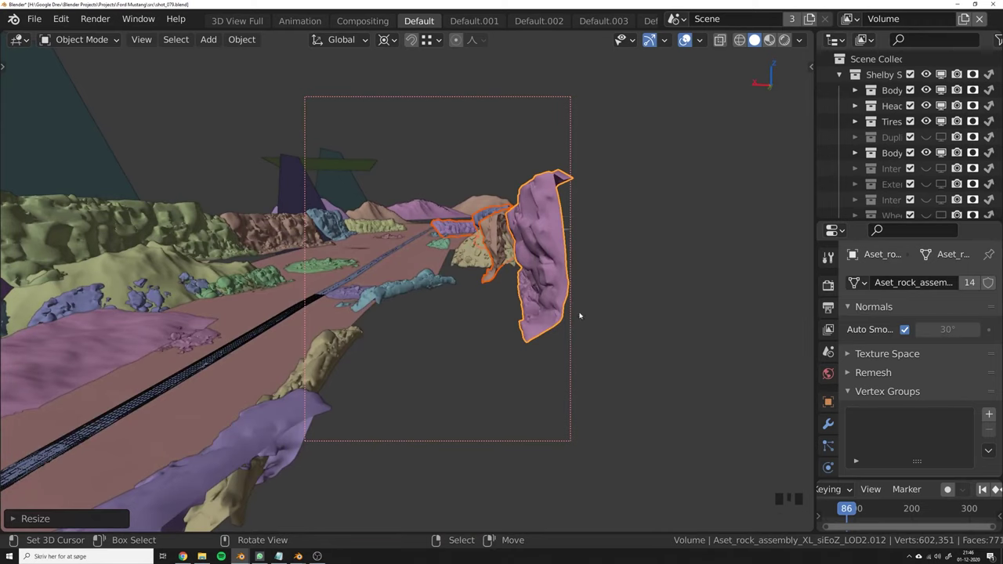
{"action": "middle_click_drag", "start_coordinate": [549, 300], "coordinate": [654, 284]}
Delete the four negatively scaled cliff copies.
{"action": "key", "text": "r"}
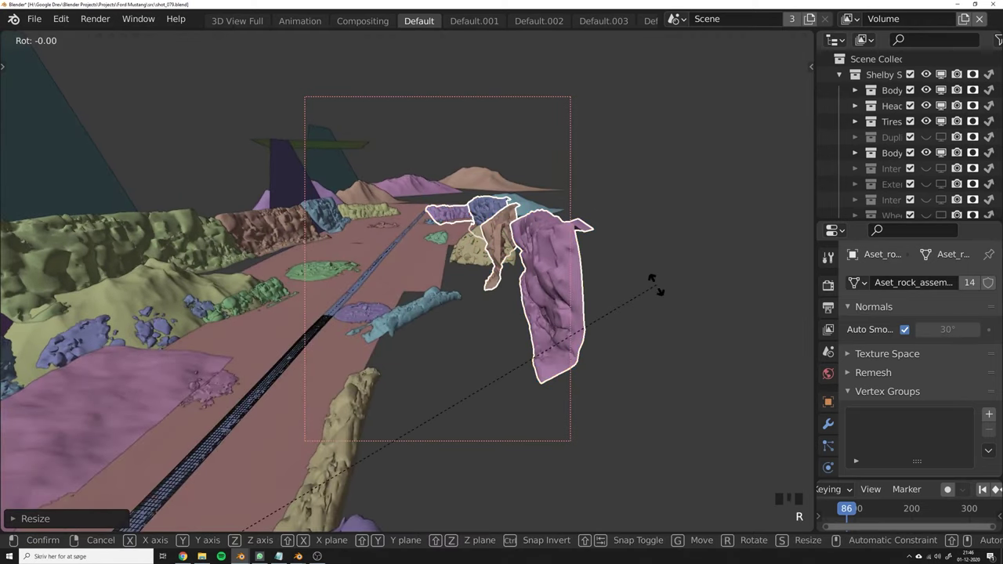
{"action": "key", "text": "x"}
{"action": "key", "text": "x"}
{"action": "left_click", "coordinate": [590, 299]}
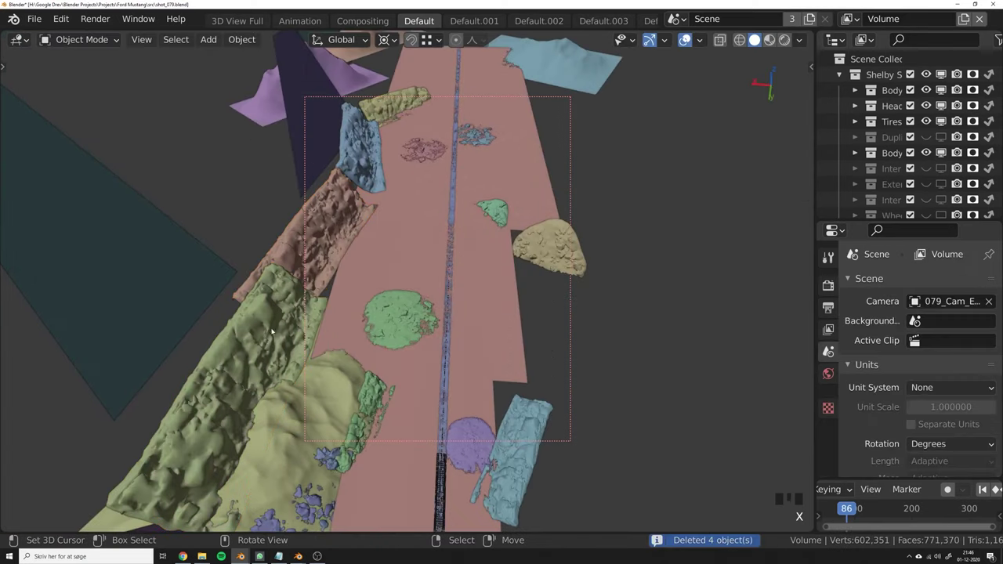
Reselect the four original cliffs, make linked duplicates in place and flip the copies with Flipper using X around World Pivot.
{"action": "right_click", "coordinate": [306, 248]}
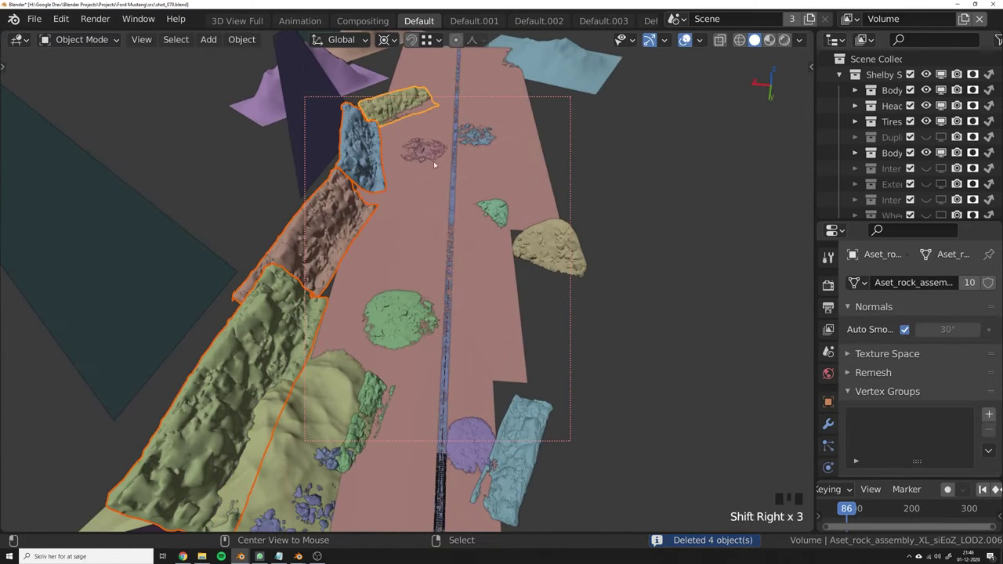
{"action": "key", "text": "alt+d"}
{"action": "key", "text": "ctrl+f"}
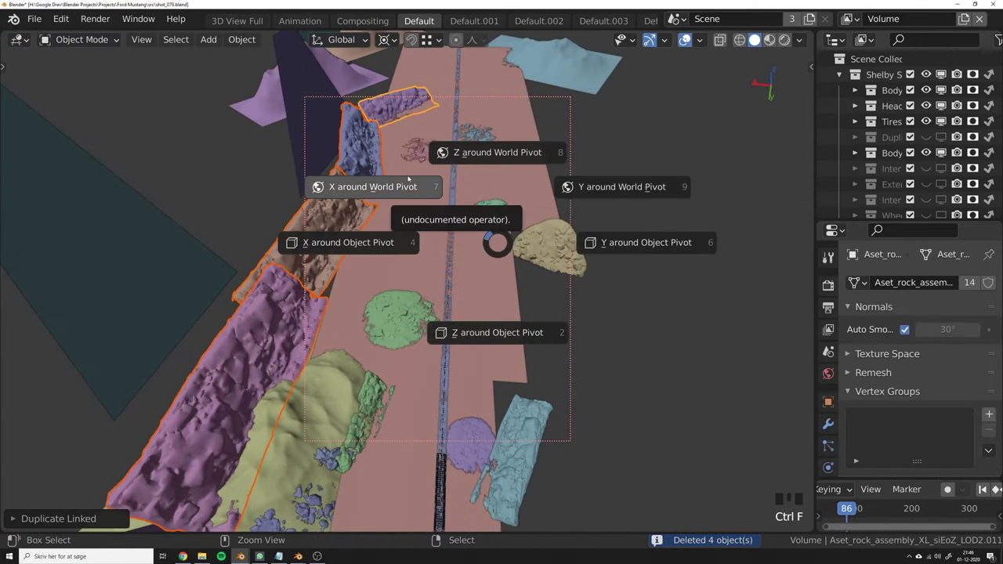
{"action": "left_click", "coordinate": [408, 180]}
{"action": "middle_click_drag", "start_coordinate": [434, 180], "coordinate": [490, 219]}
{"action": "middle_click_drag", "start_coordinate": [489, 220], "coordinate": [520, 246], "text": "shift"}
Reposition the flipped cliff copies along the opposite side of the road, rotating them slightly about Z and shifting them along X.
{"action": "key", "text": "g"}
{"action": "left_click", "coordinate": [475, 249]}
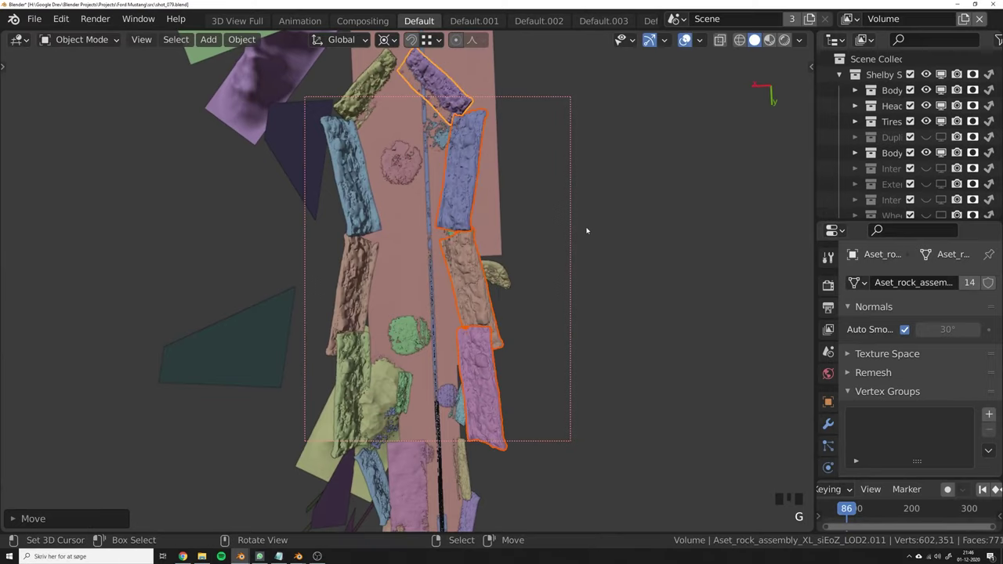
{"action": "key", "text": "r"}
{"action": "key", "text": "z"}
{"action": "left_click", "coordinate": [587, 244]}
{"action": "key", "text": "g"}
{"action": "key", "text": "x"}
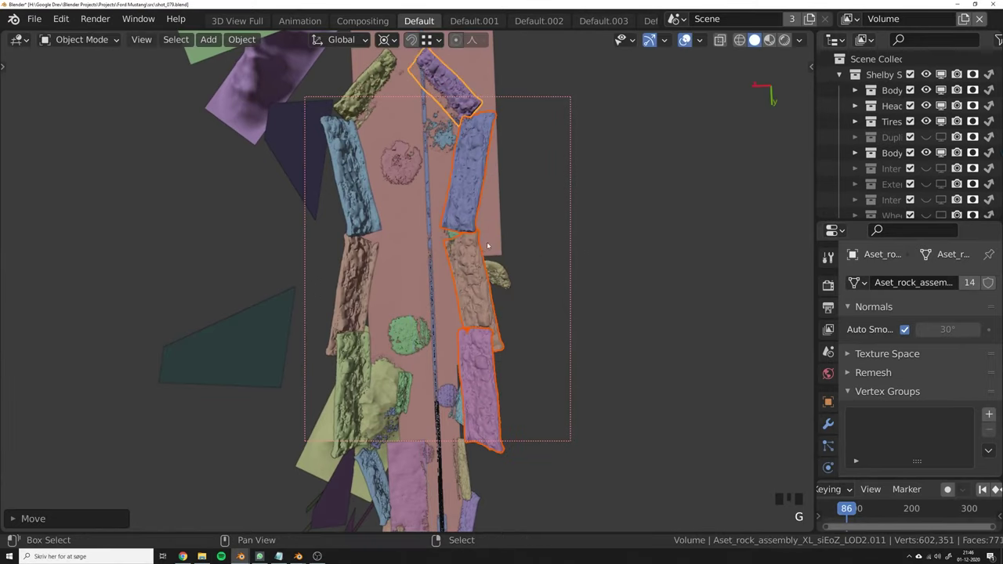